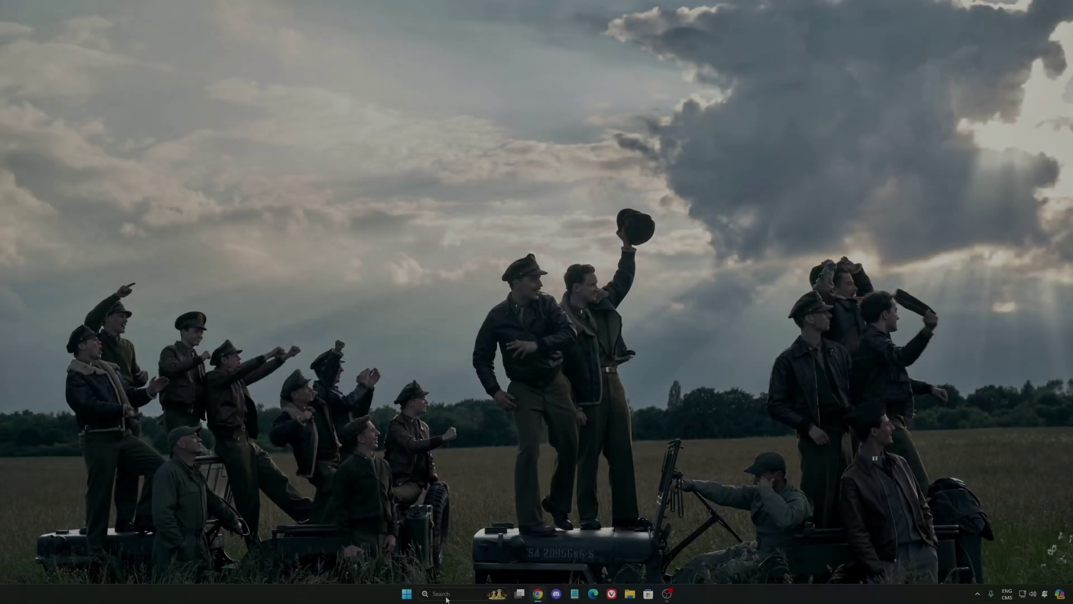
Step: Open the Windows Settings and view the Game Bar options in the Gaming section
left_click(446, 595)
type("seti")
key("Return")
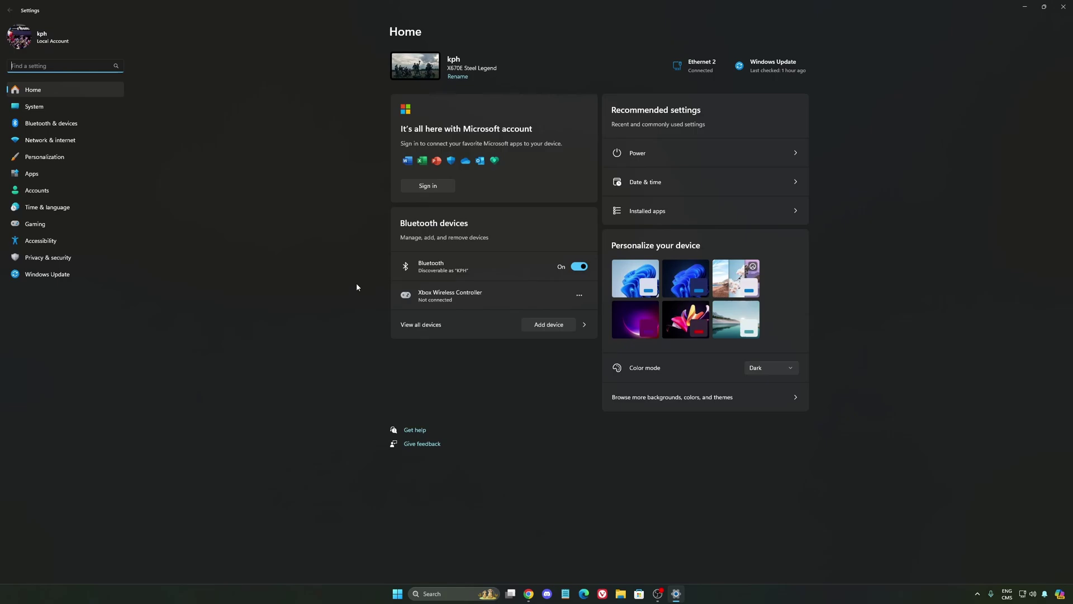
left_click(62, 225)
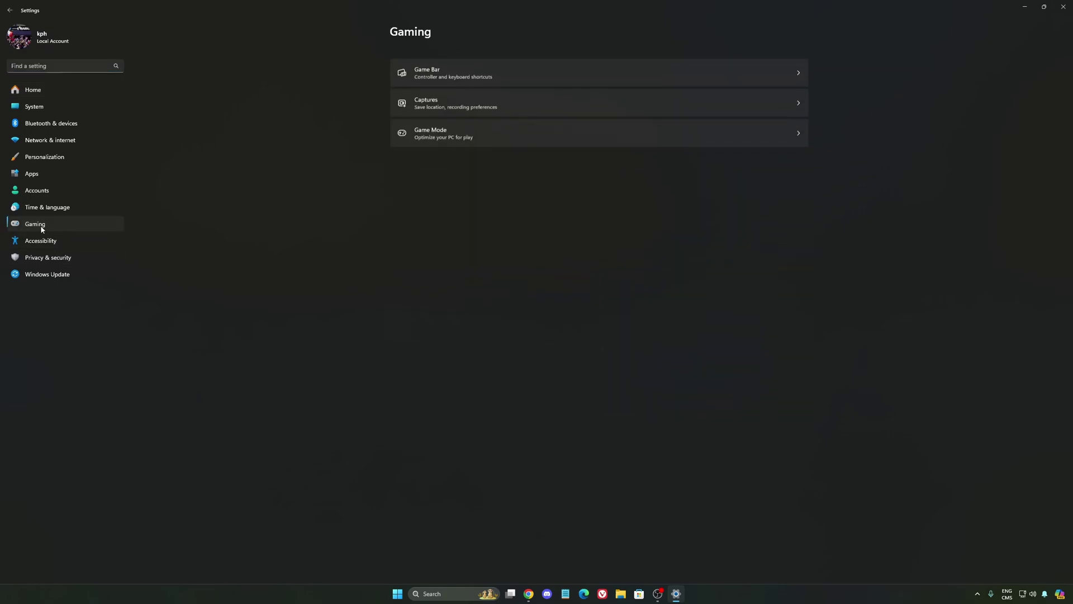
left_click(409, 66)
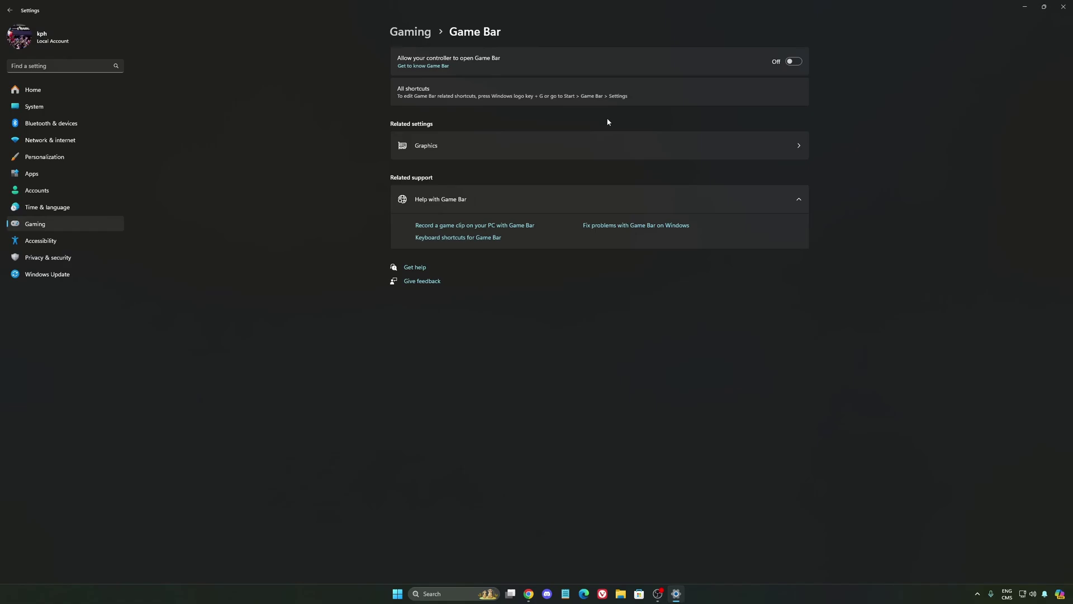
Step: Review the default graphics settings for GPU scheduling, windowed-game optimizations and Auto HDR
left_click(509, 148)
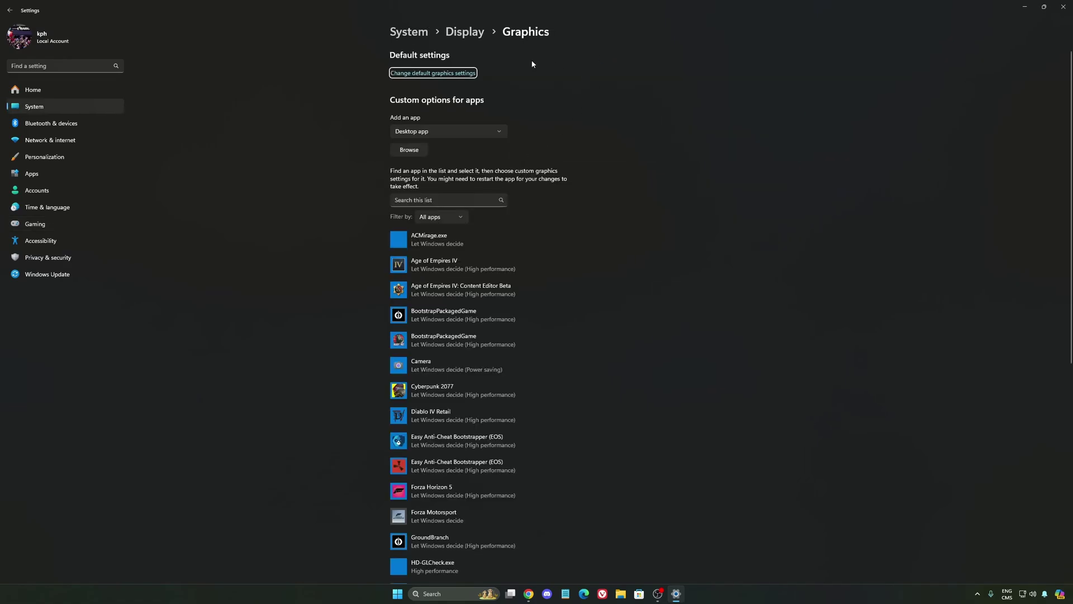
left_click(445, 74)
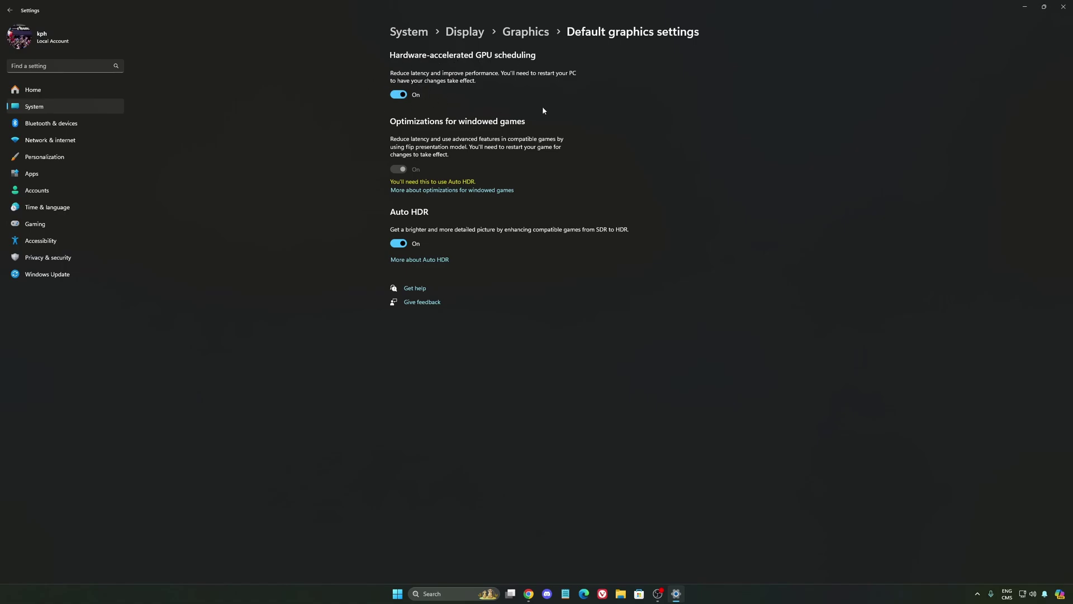
Step: Review the Captures recording preferences and the Game Mode setting in the Gaming section
left_click(55, 225)
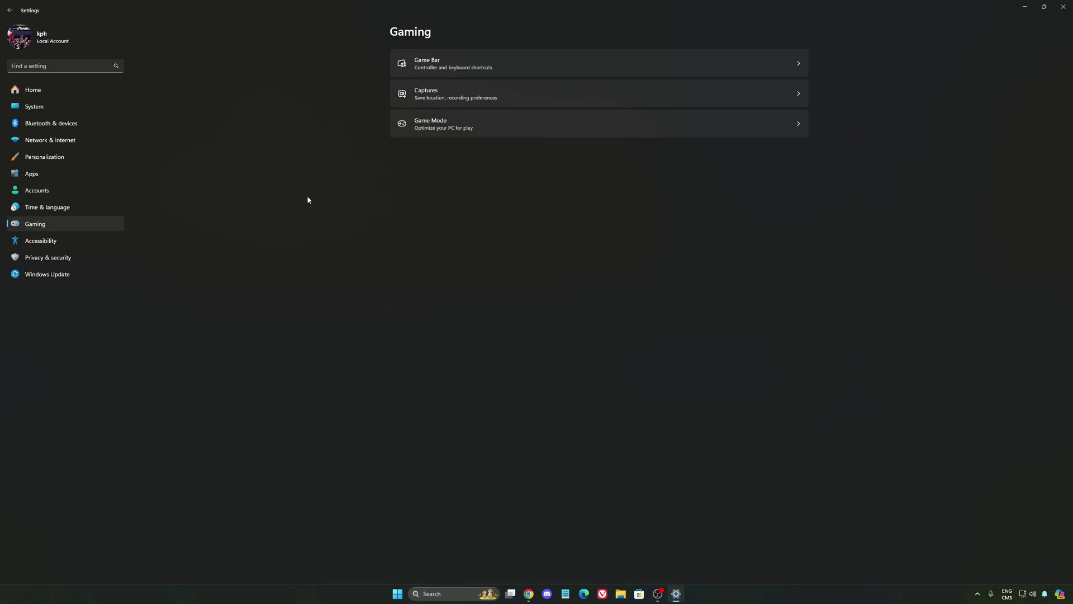
left_click(535, 98)
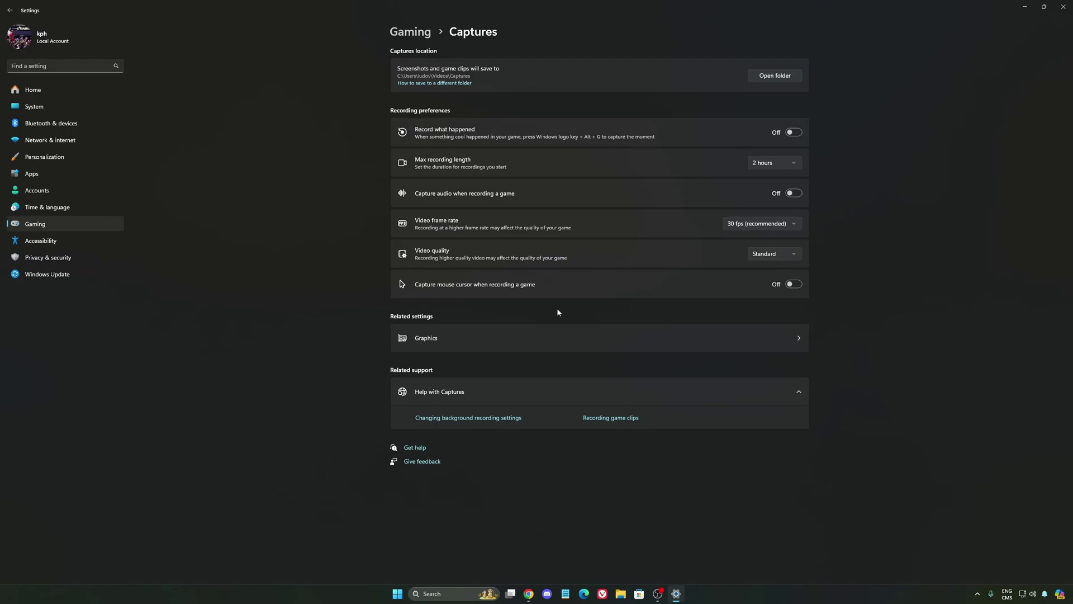
left_click(65, 223)
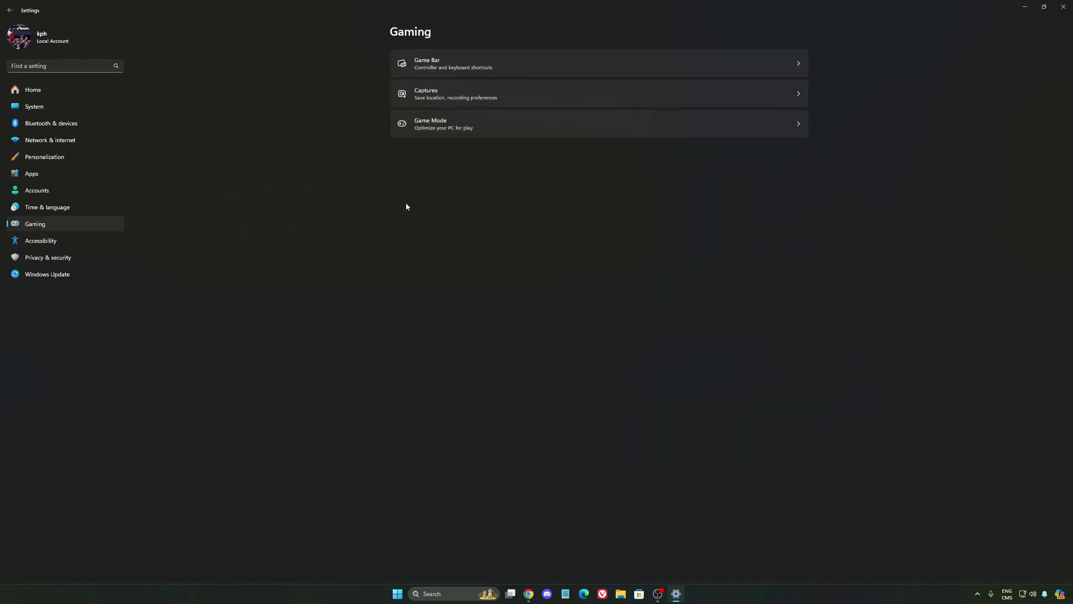
left_click(495, 133)
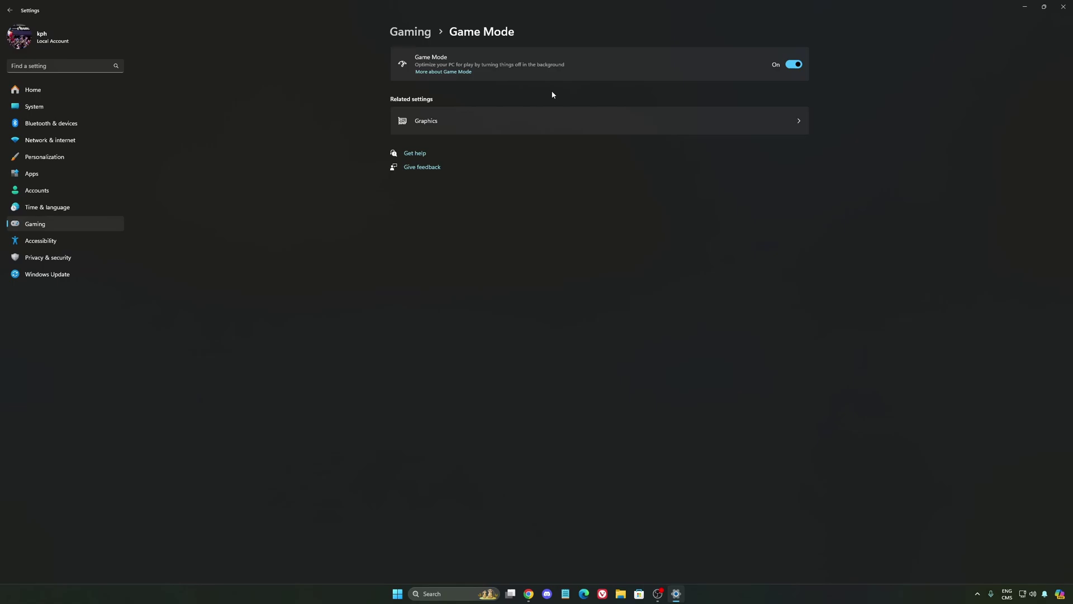
Step: Review the available power modes in the system's Power settings, keeping Balanced selected
left_click(48, 107)
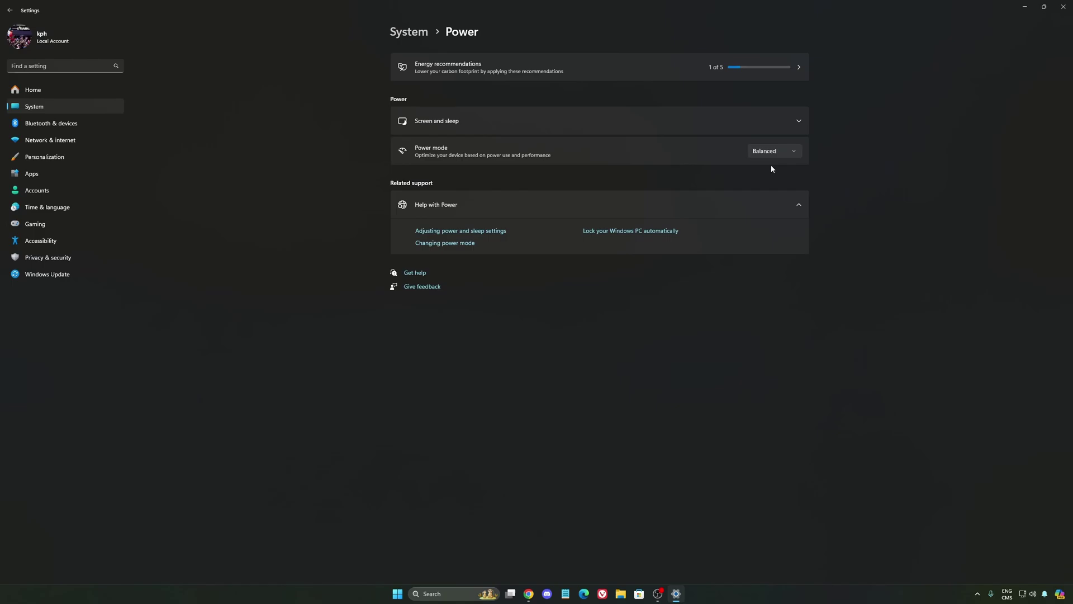
left_click(790, 153)
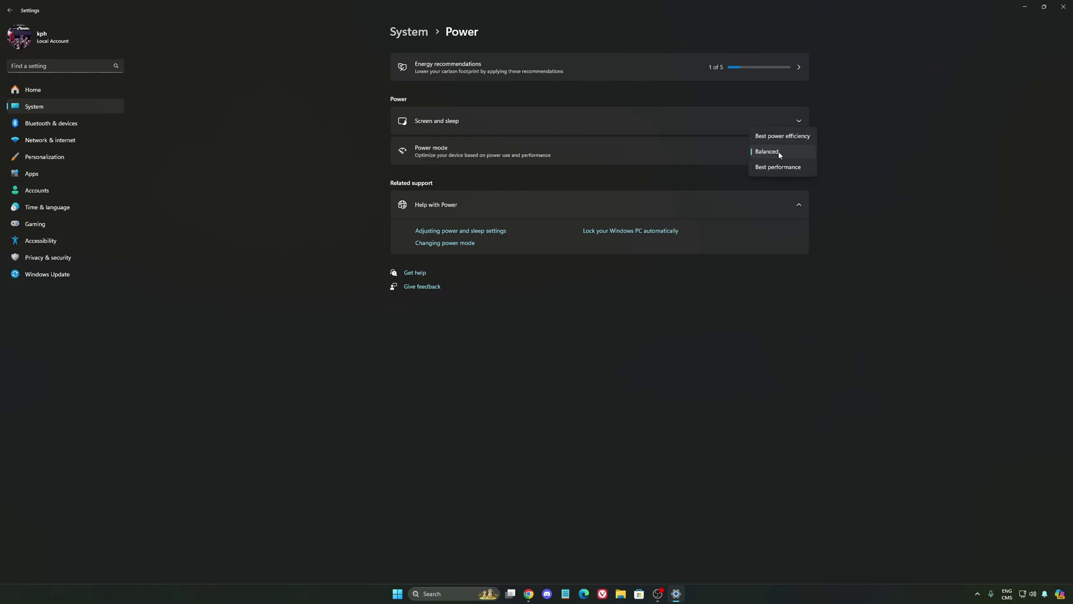
left_click(781, 154)
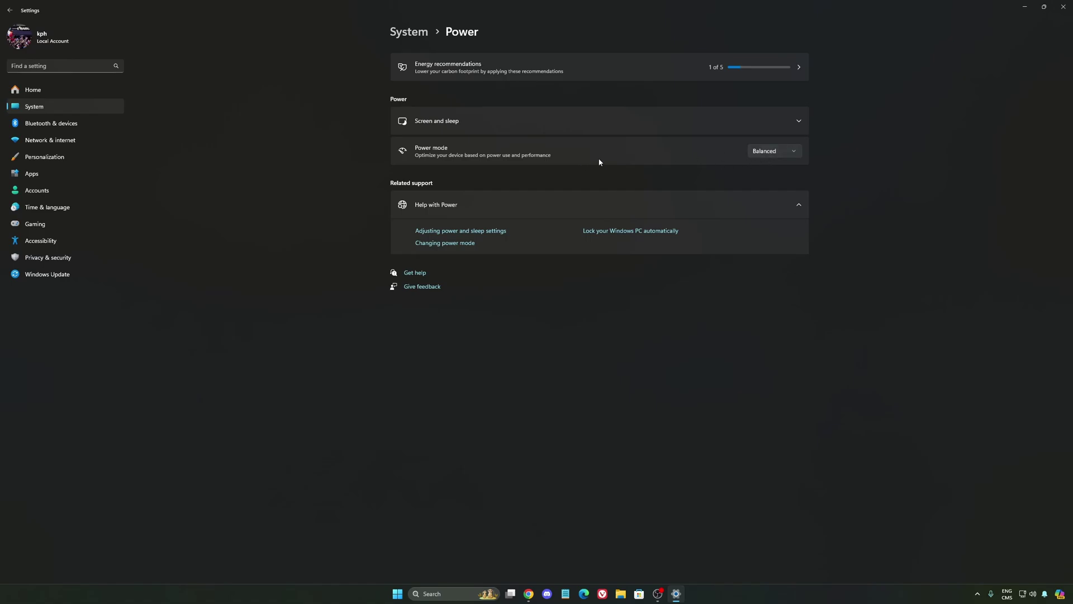
left_click(751, 156)
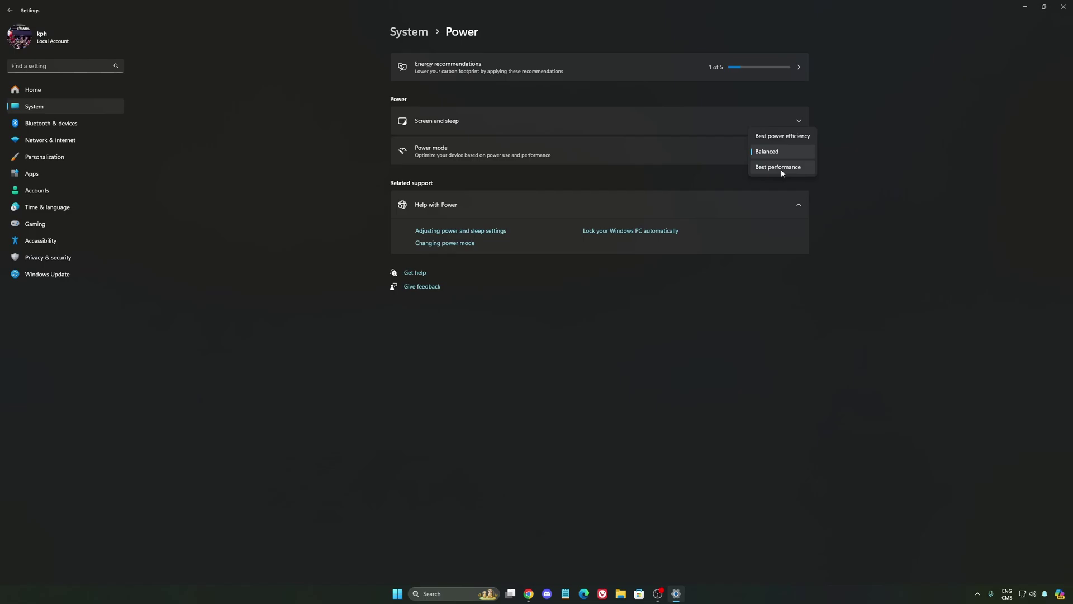
left_click(863, 156)
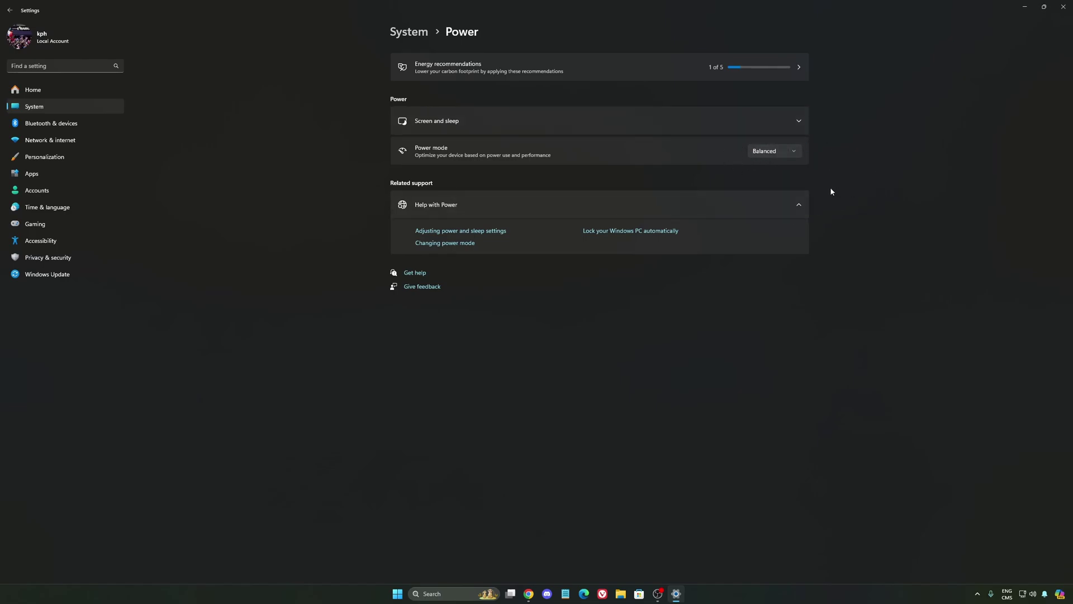
Step: Check the Windows Update status and close the Settings window
left_click(60, 91)
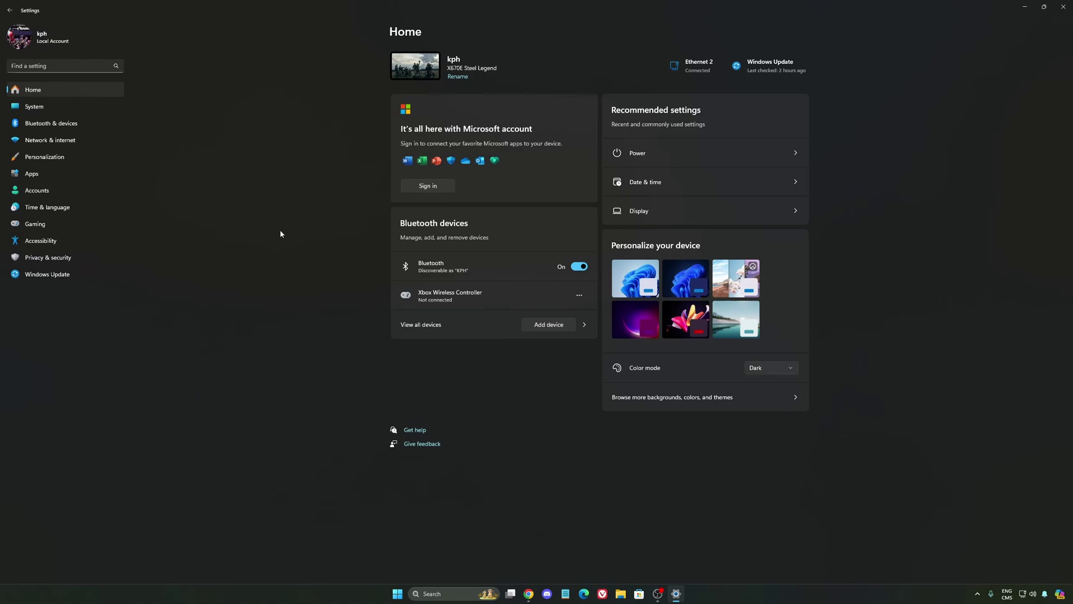
left_click(56, 275)
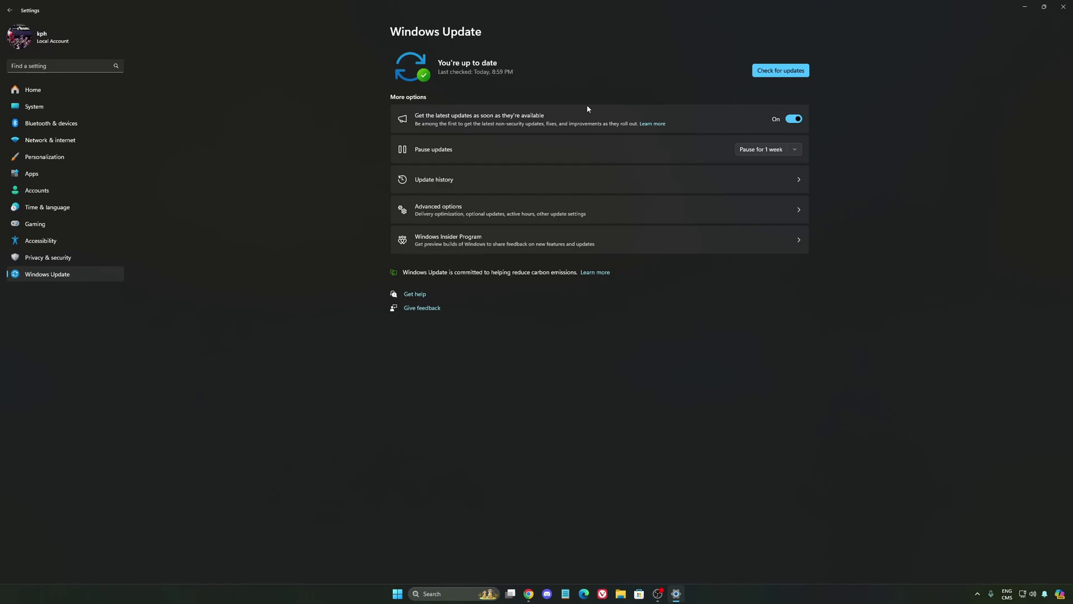
left_click(1063, 7)
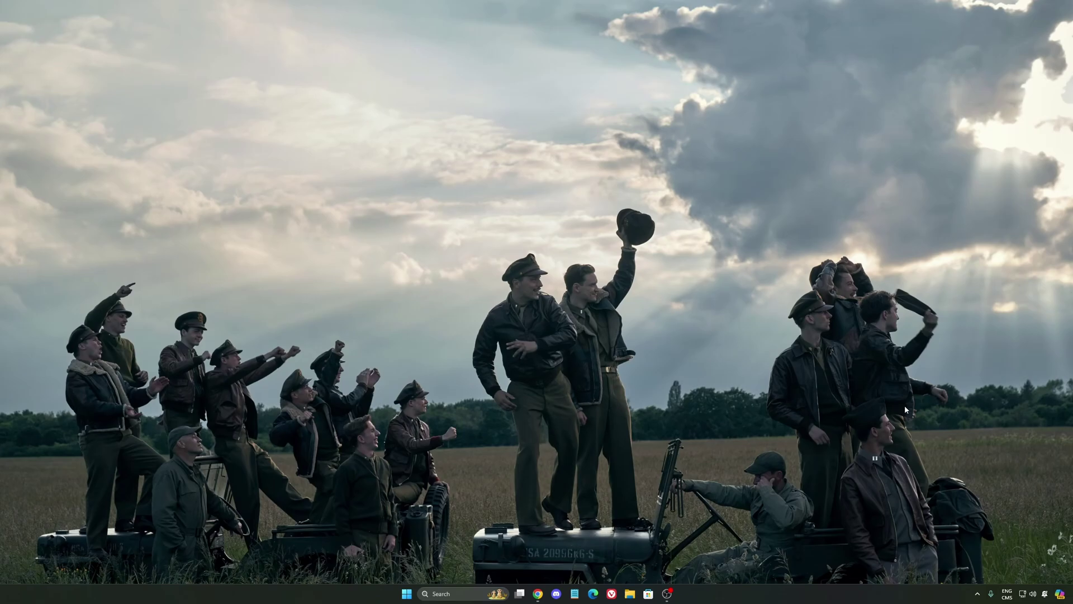
Step: Switch to the NVIDIA app, turn off the NVIDIA overlay in its feature settings, and minimize the app
left_click(977, 595)
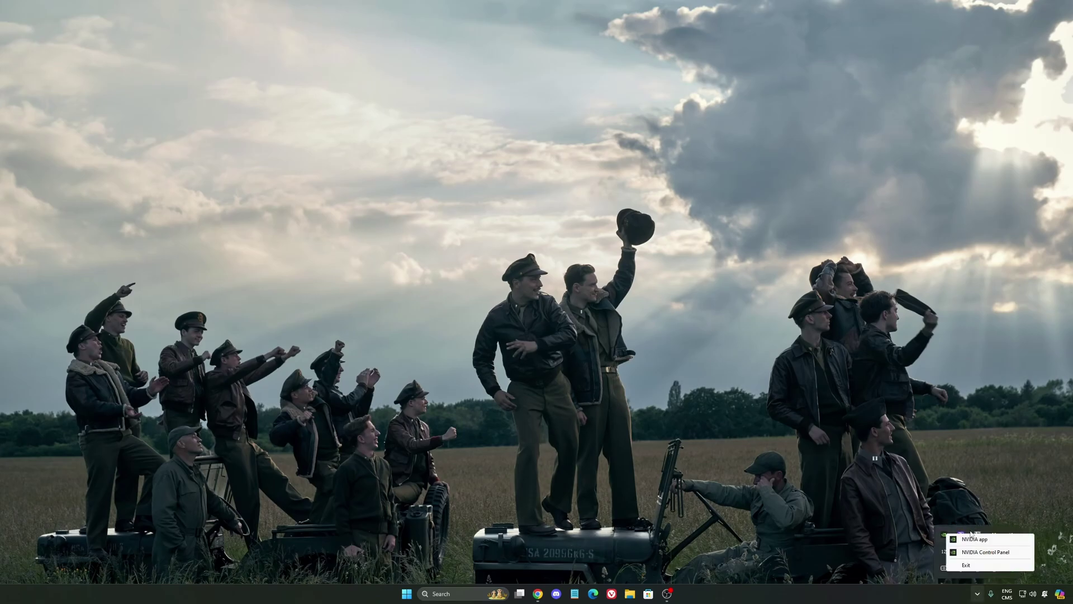
left_click(976, 541)
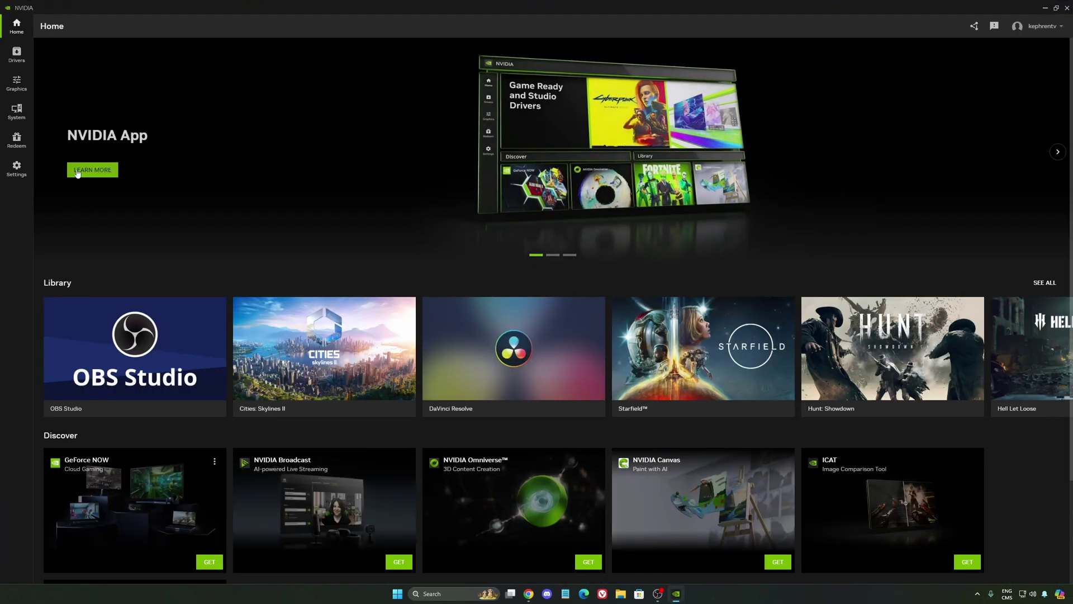
left_click(16, 83)
left_click(16, 168)
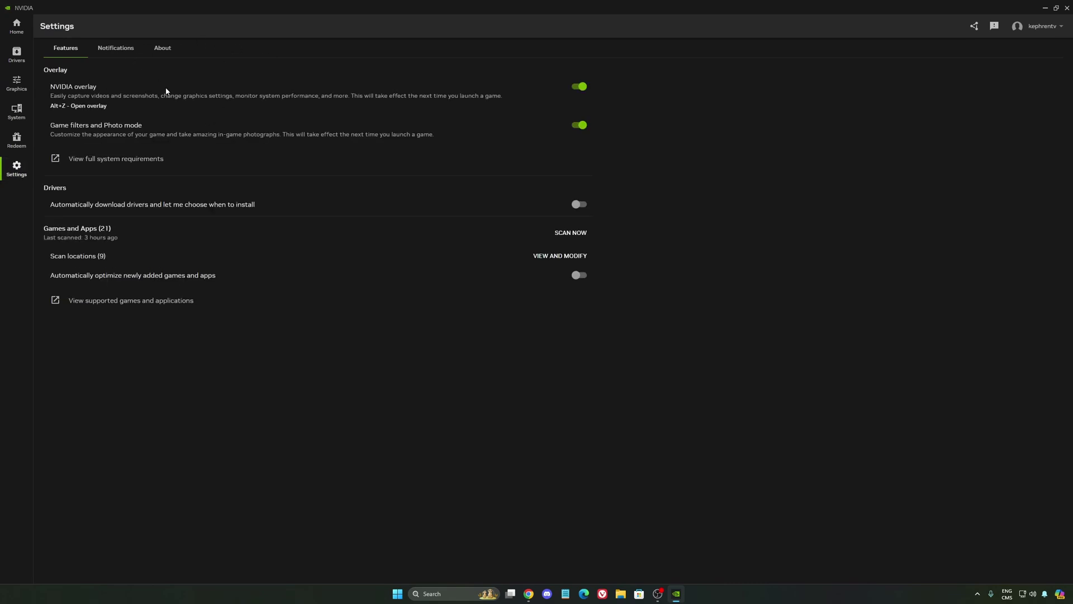
left_click(581, 88)
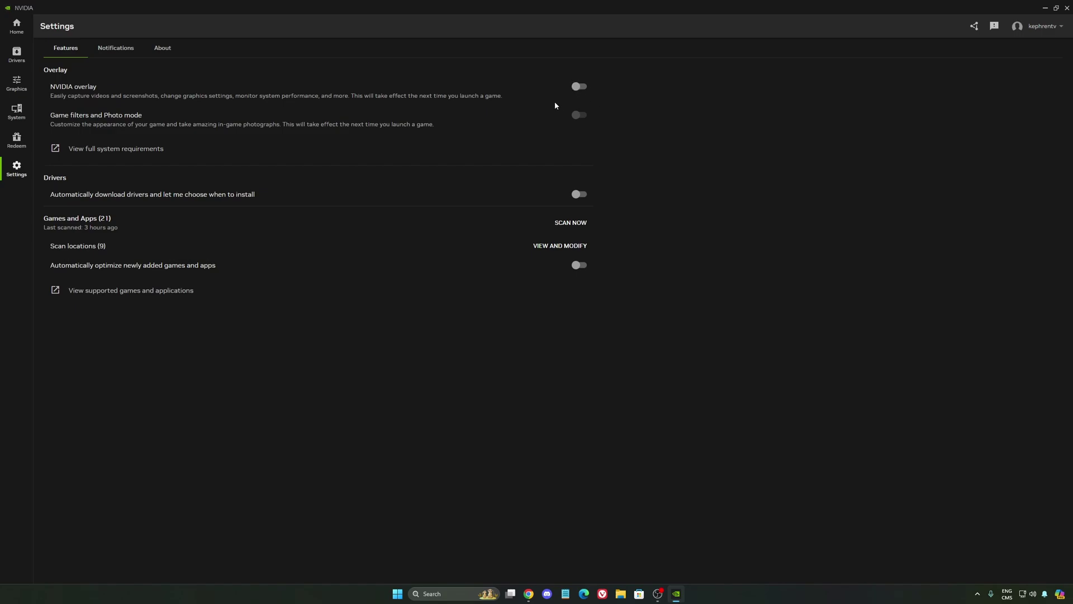
left_click(1045, 8)
Step: Switch to the NVIDIA Control Panel and open the global settings under Manage 3D settings
left_click(978, 596)
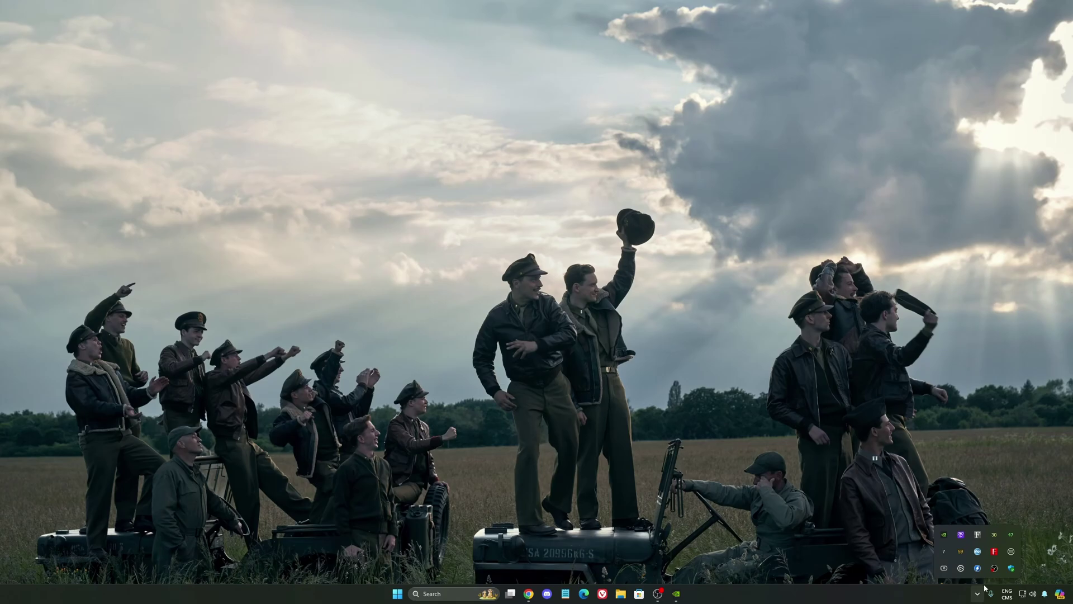
right_click(944, 569)
left_click(980, 548)
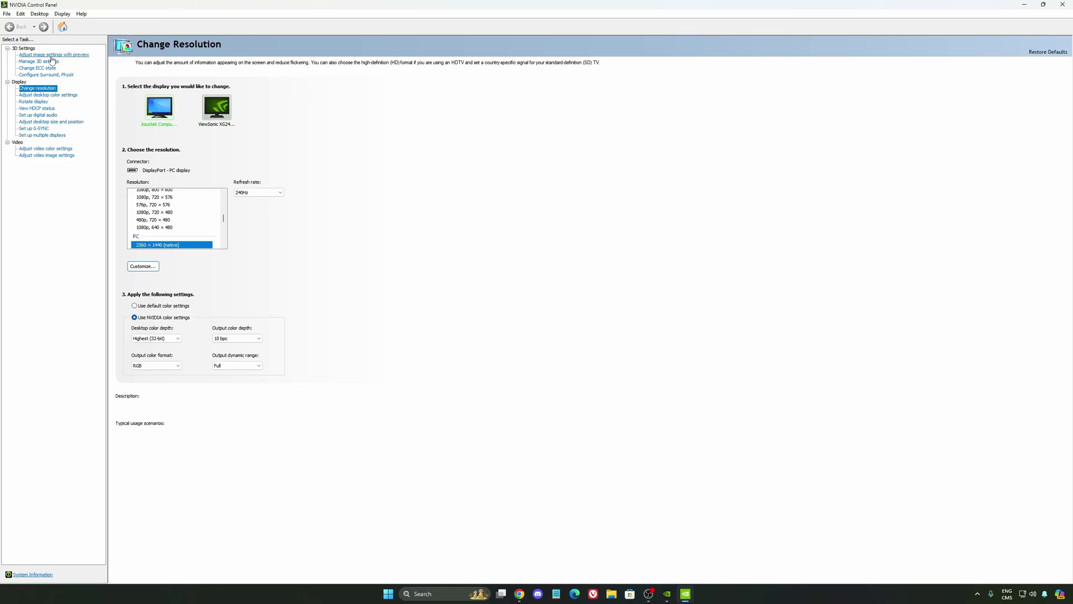
left_click(51, 61)
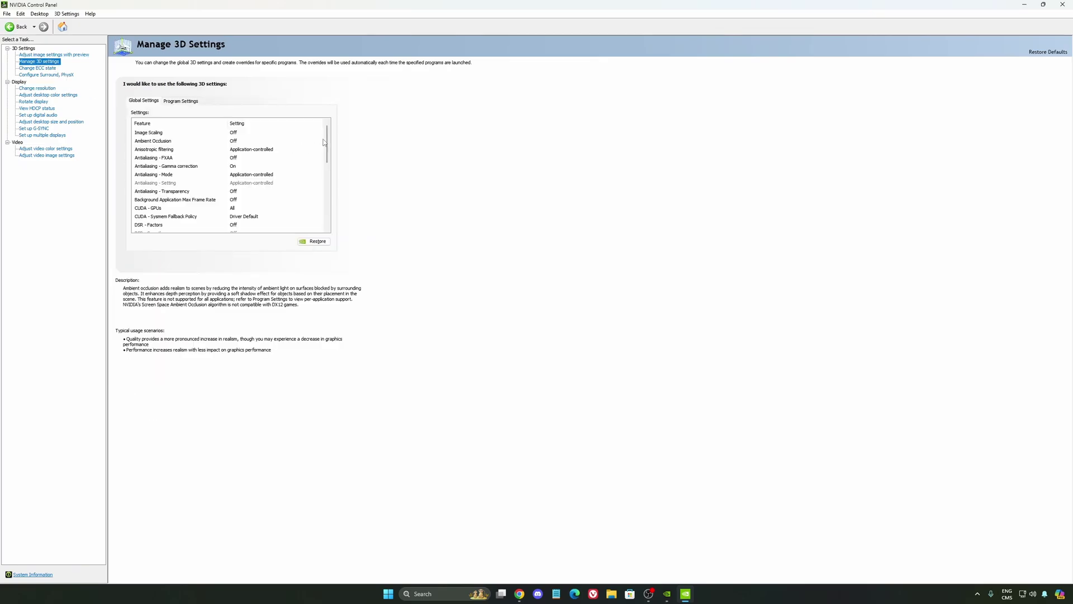
Step: Review the choices for Power management mode and Shader Cache Size in the global 3D settings, leaving both as they are
left_click_drag(323, 142, 323, 164)
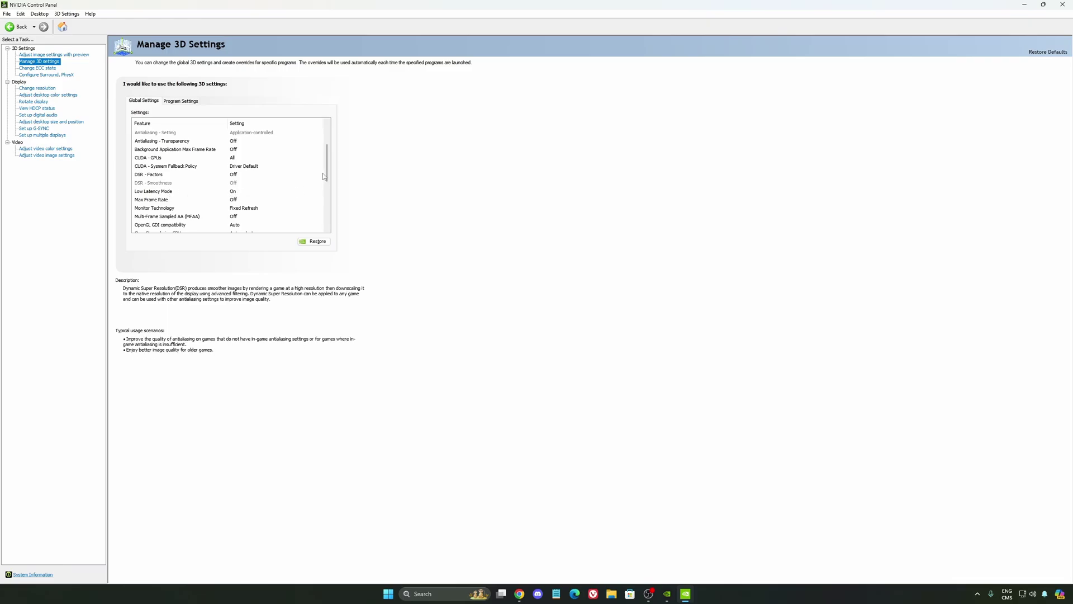
left_click_drag(327, 162, 327, 187)
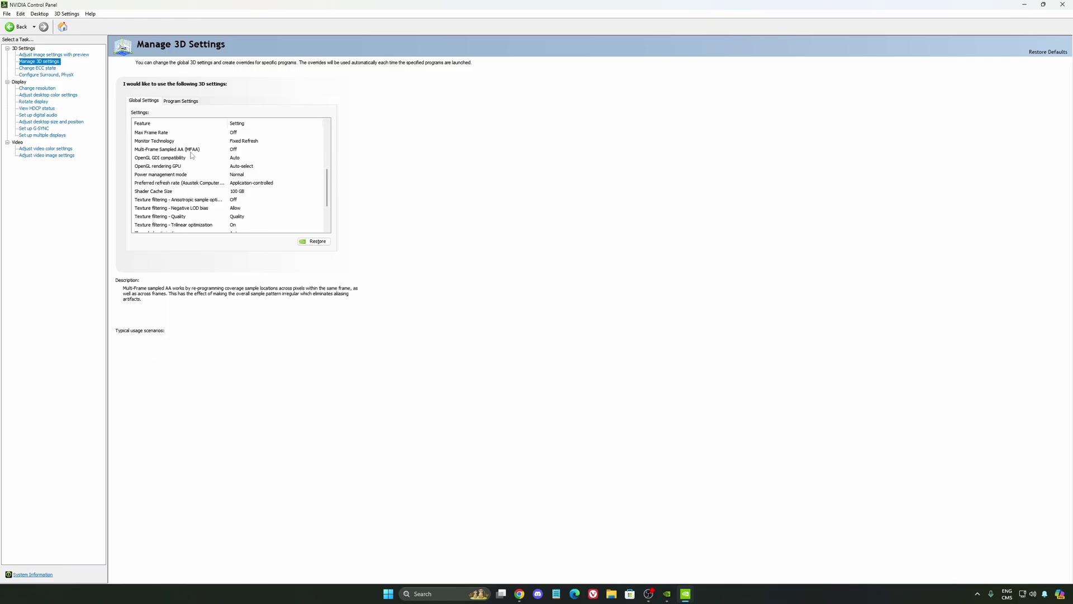
left_click(242, 175)
left_click(242, 175)
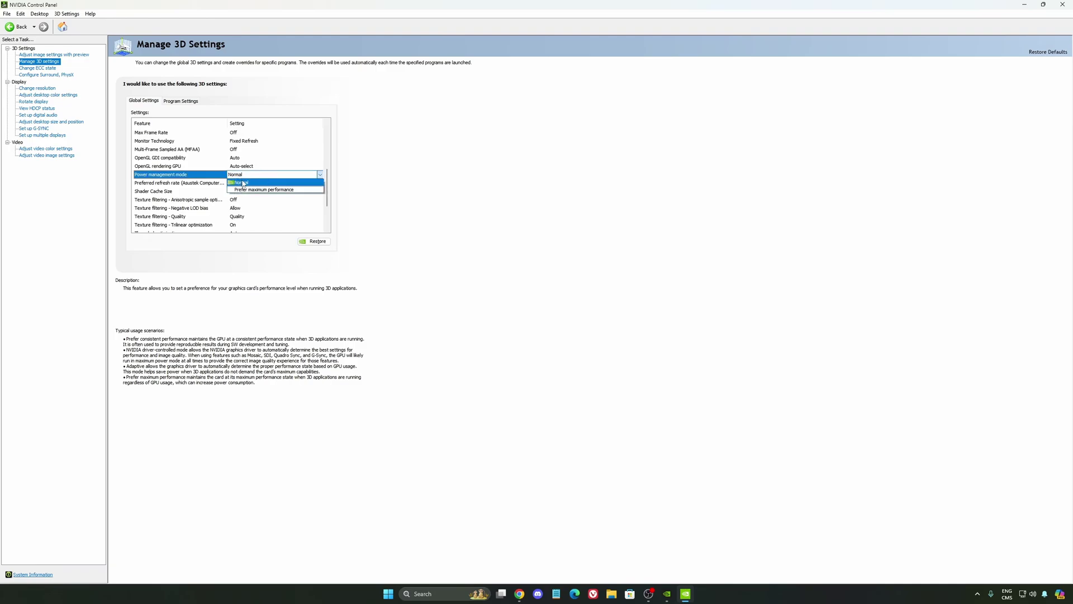
left_click(408, 192)
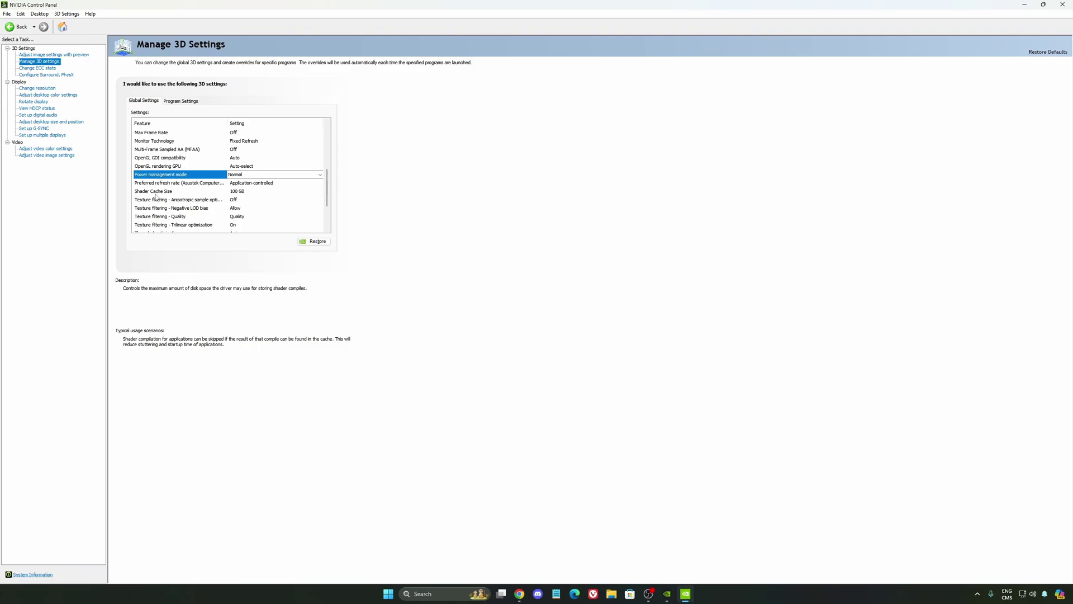
left_click(255, 192)
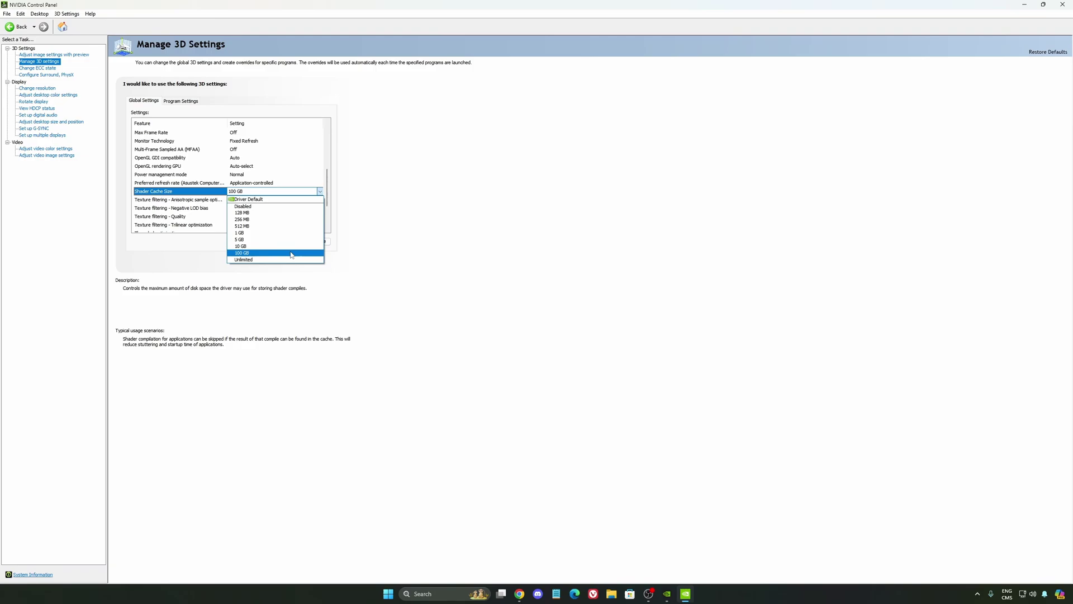
left_click(431, 256)
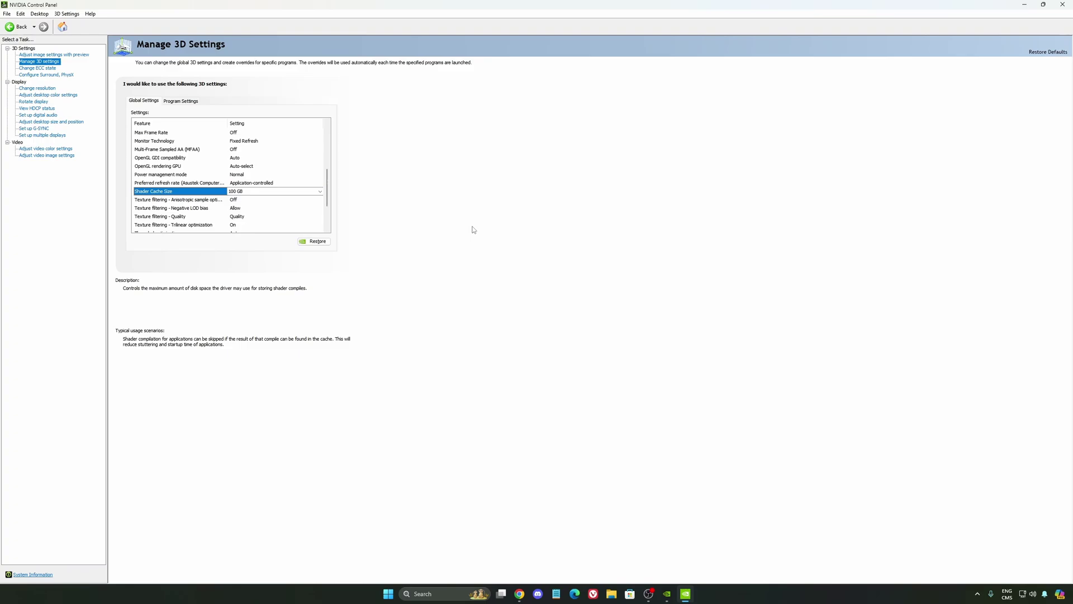
Step: Review the refresh rates offered for the main display under Change Resolution, and open the G-SYNC setup page
left_click(37, 88)
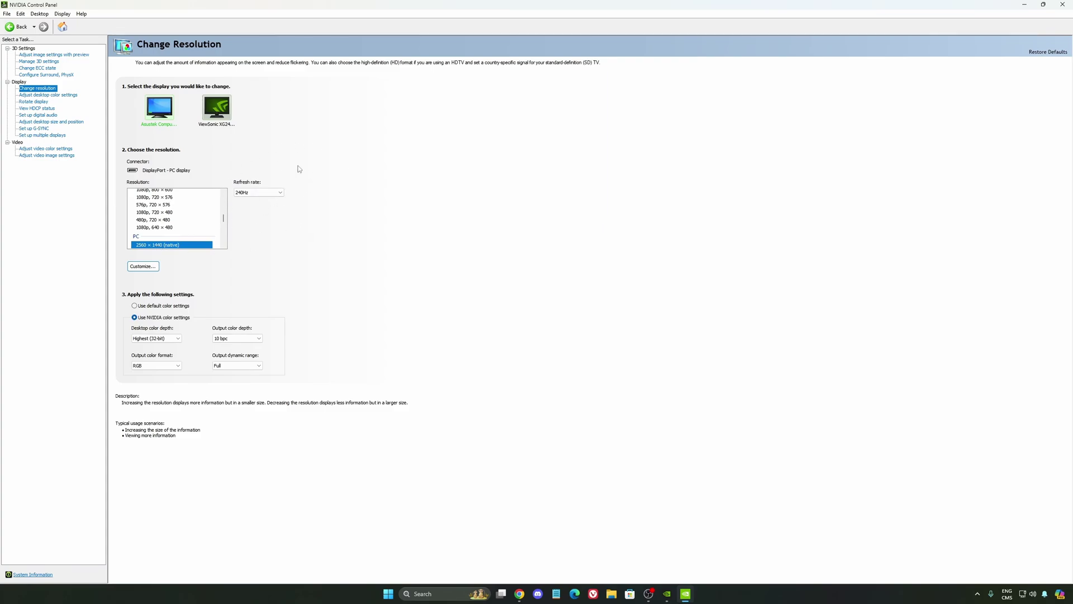
left_click(259, 192)
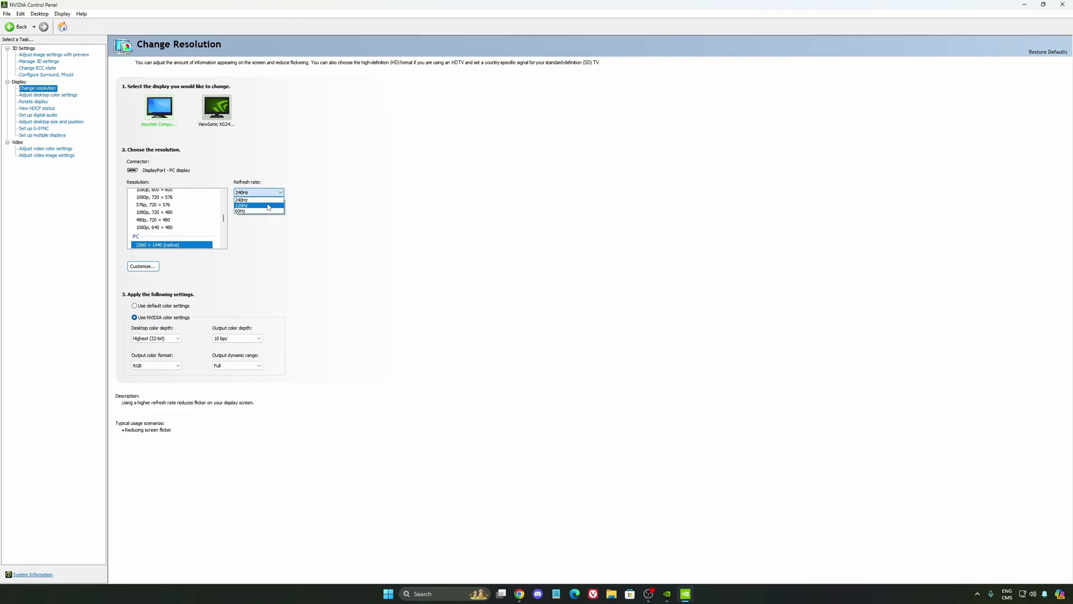
left_click(351, 199)
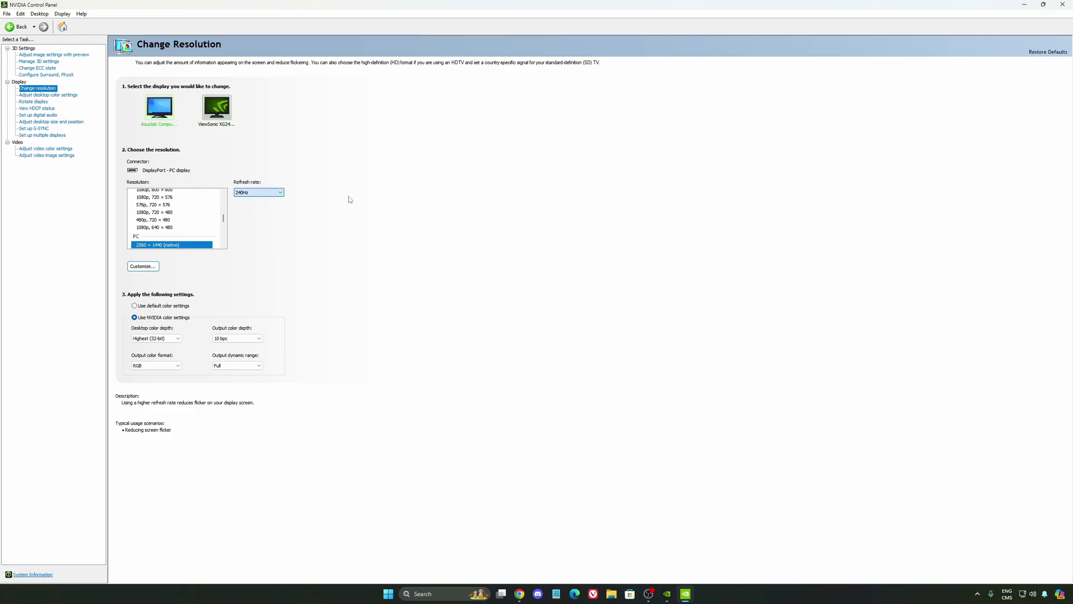
left_click(253, 193)
left_click(311, 173)
left_click(35, 129)
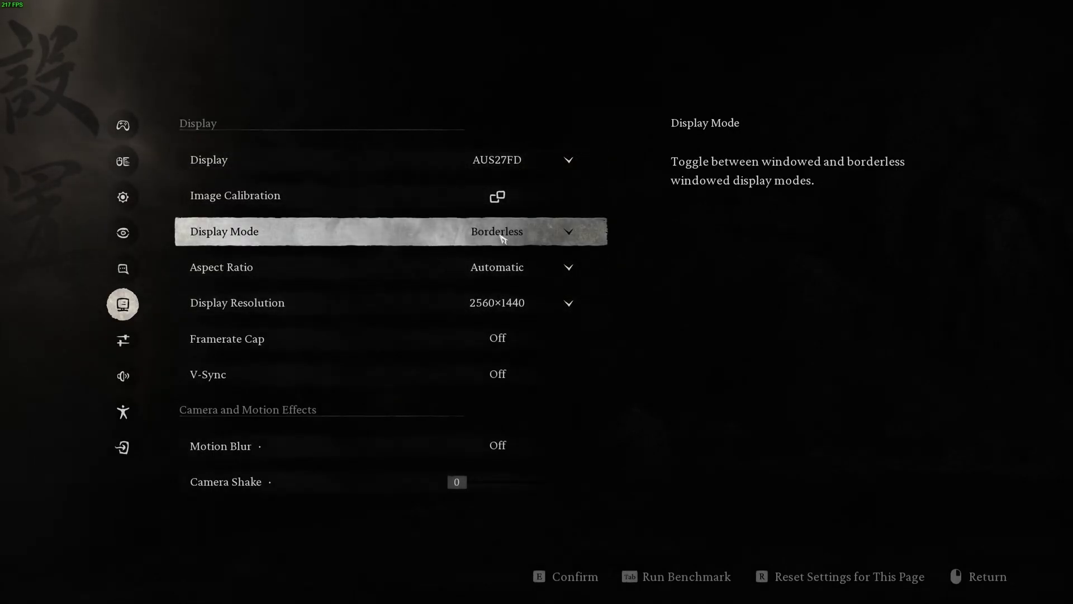
Step: Review the Display Mode and Aspect Ratio choices in the game's display settings, keeping Borderless and Automatic
left_click(567, 235)
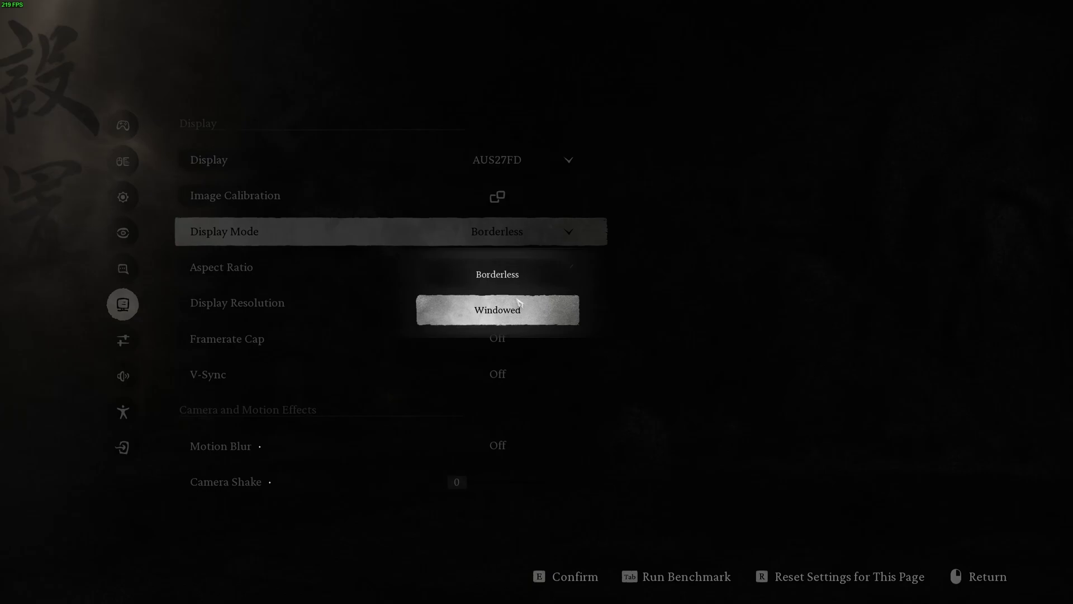
left_click(565, 273)
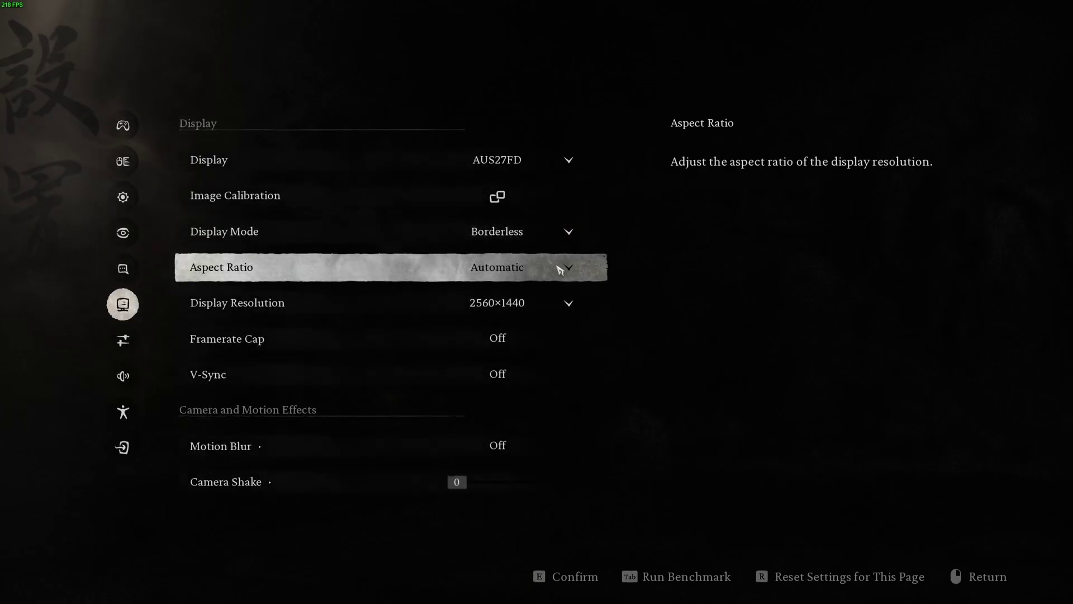
left_click(560, 268)
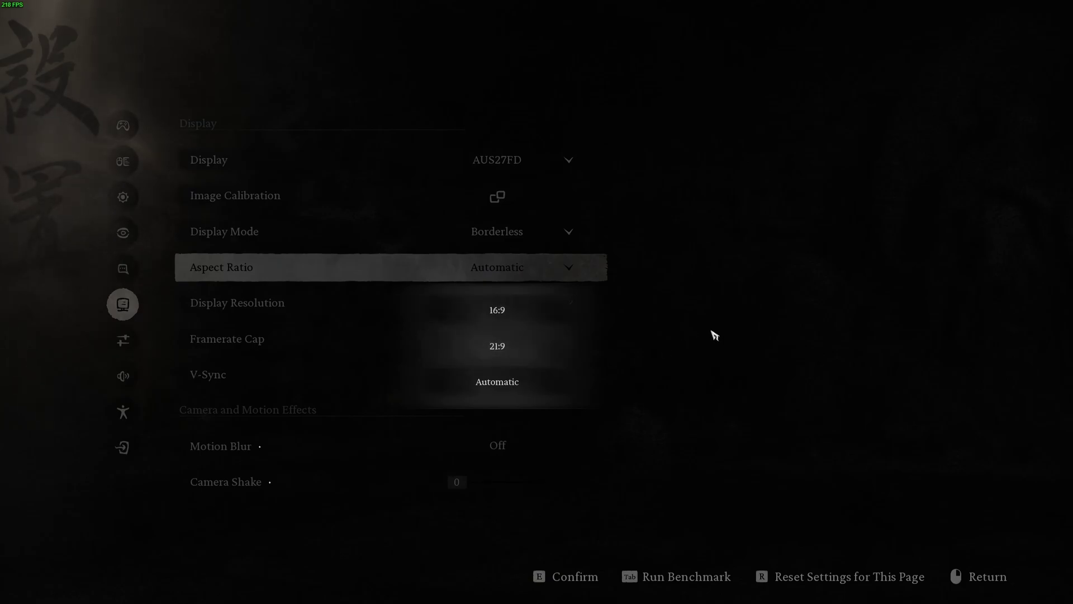
left_click(714, 335)
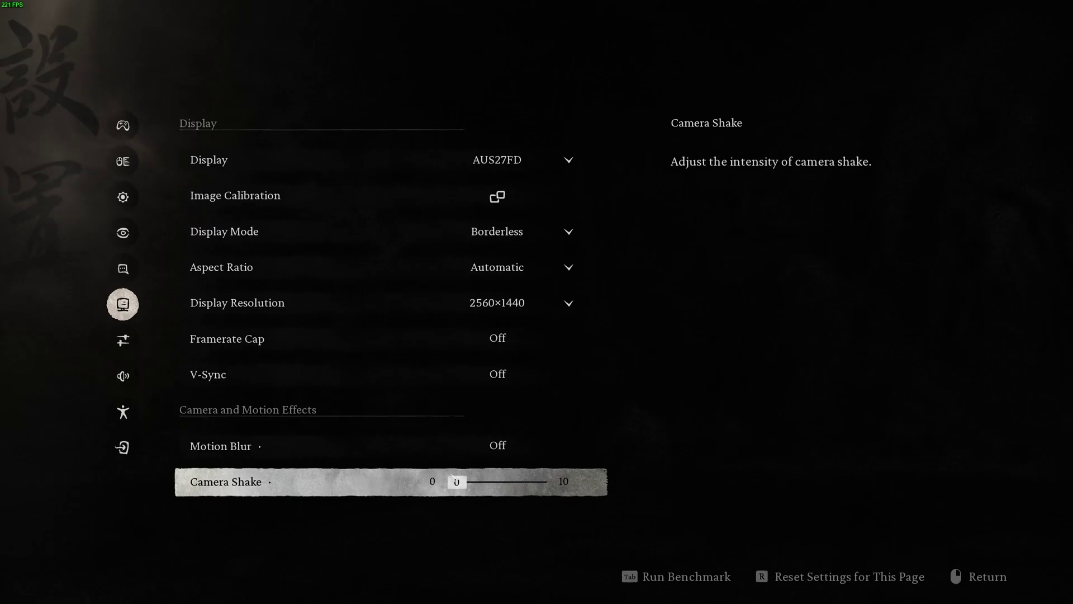
Step: Open the game's graphics settings, switch Super Resolution Sampling to FSR for comparison, and set it back to DLSS
left_click(127, 344)
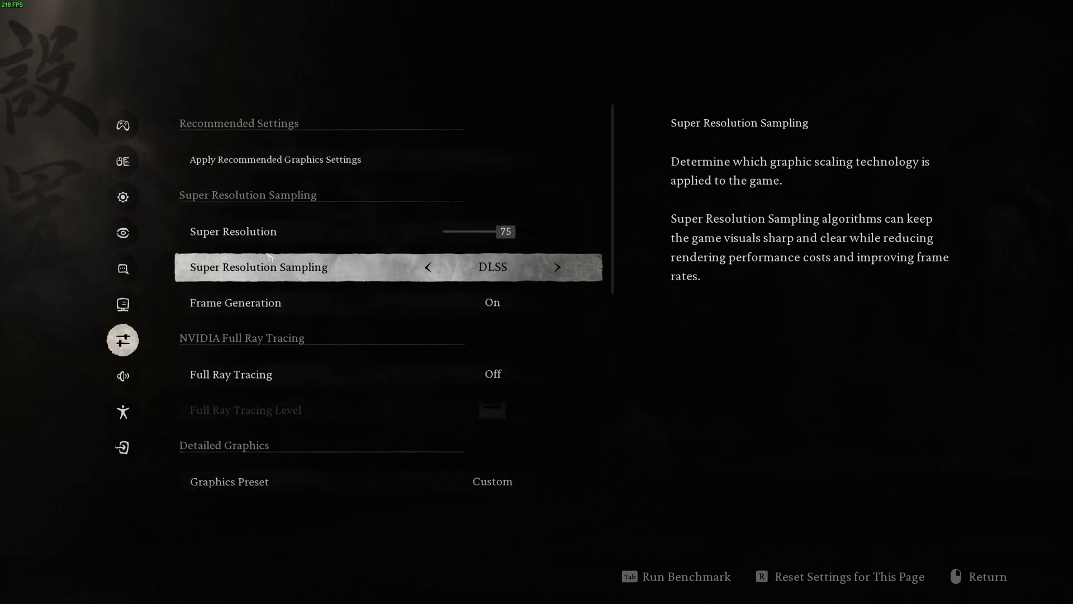
scroll(302, 231, "down", 1)
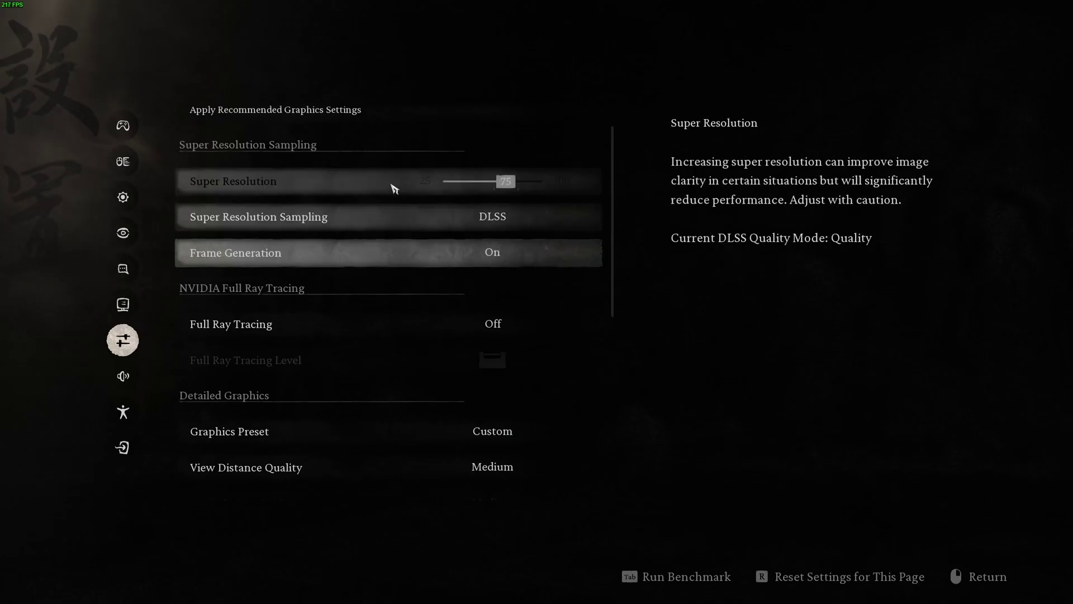
left_click(429, 218)
left_click(429, 217)
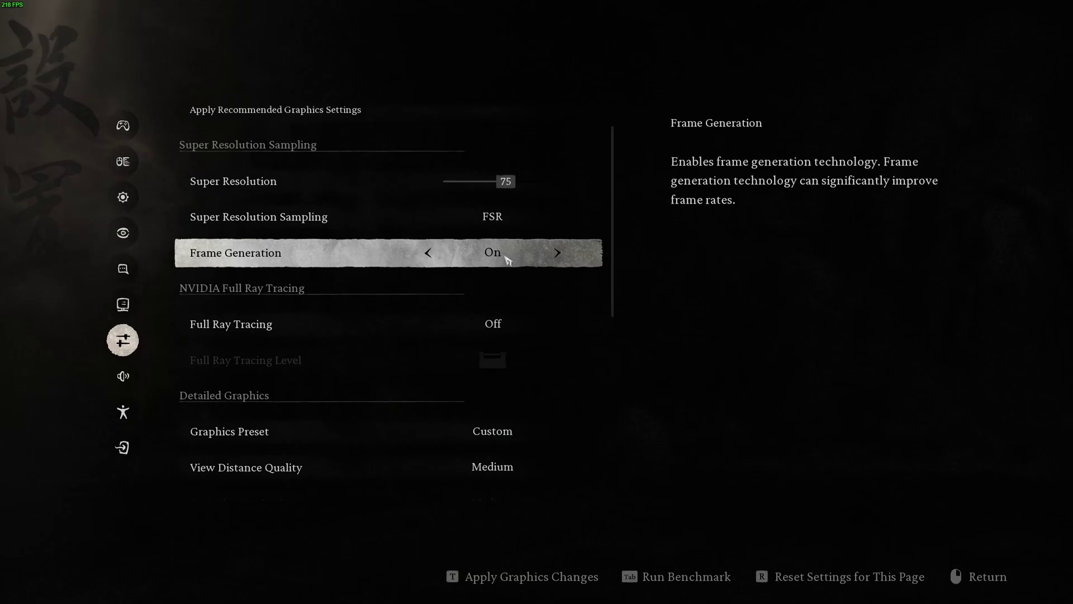
left_click(557, 218)
left_click(558, 219)
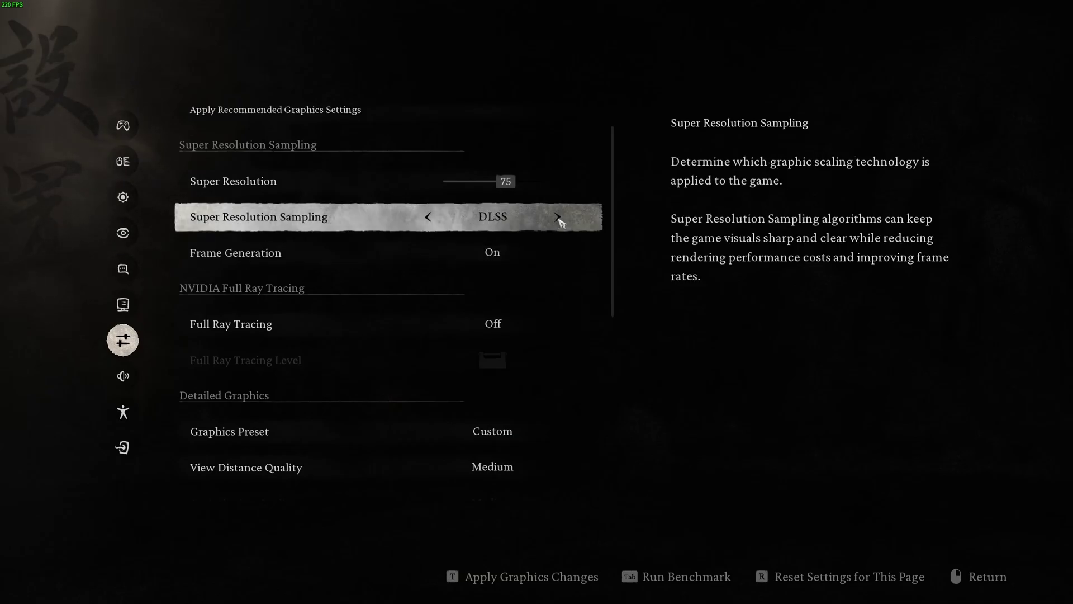
Step: Try View Distance Quality at Very High and the other higher levels, and return it to Medium
scroll(517, 263, "down", 3)
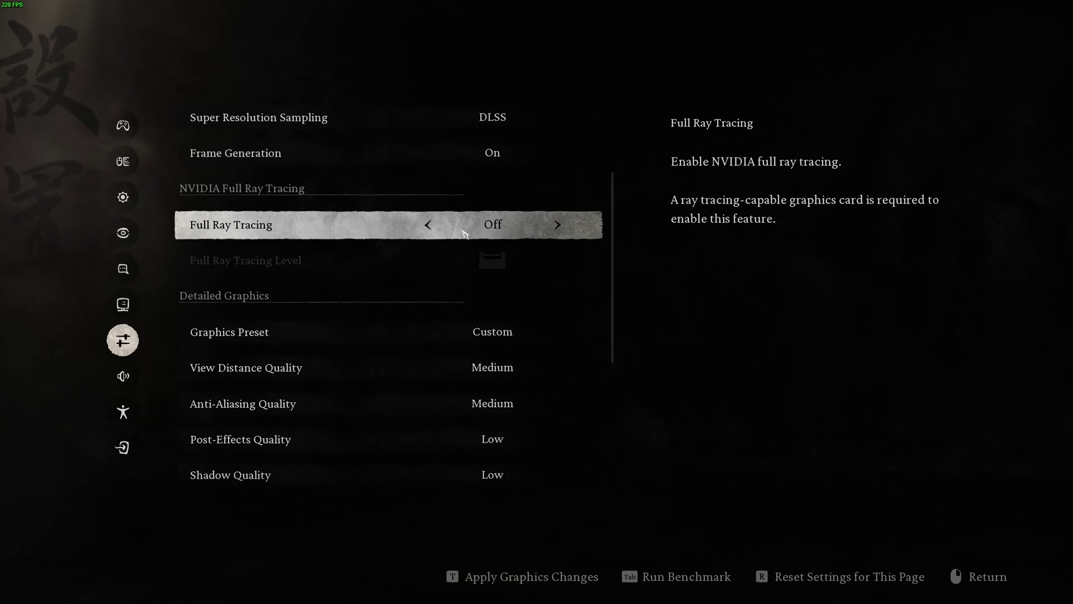
scroll(438, 252, "down", 5)
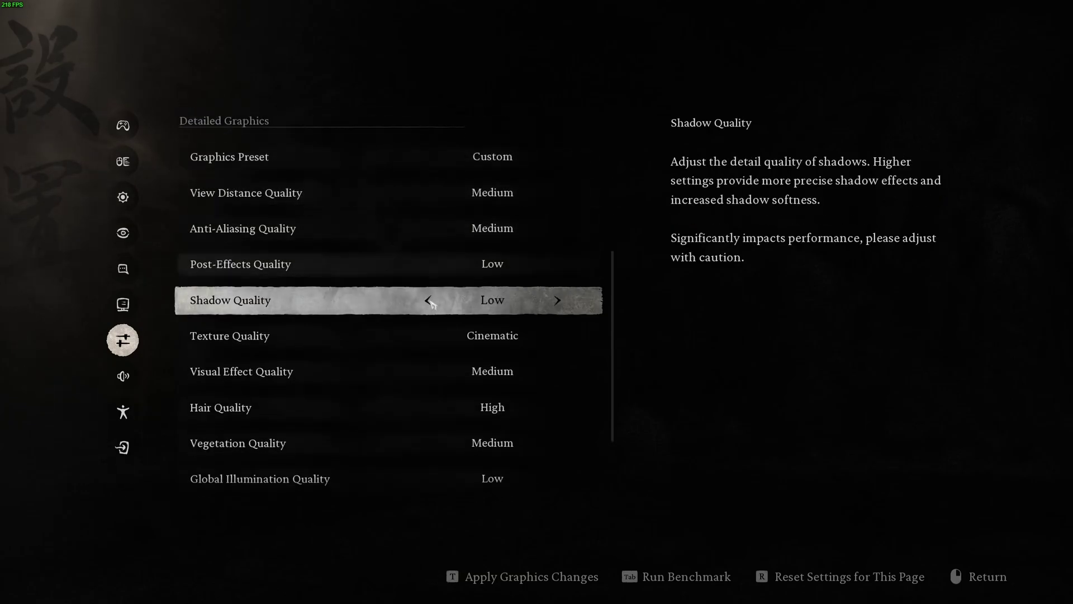
scroll(469, 192, "down", 1)
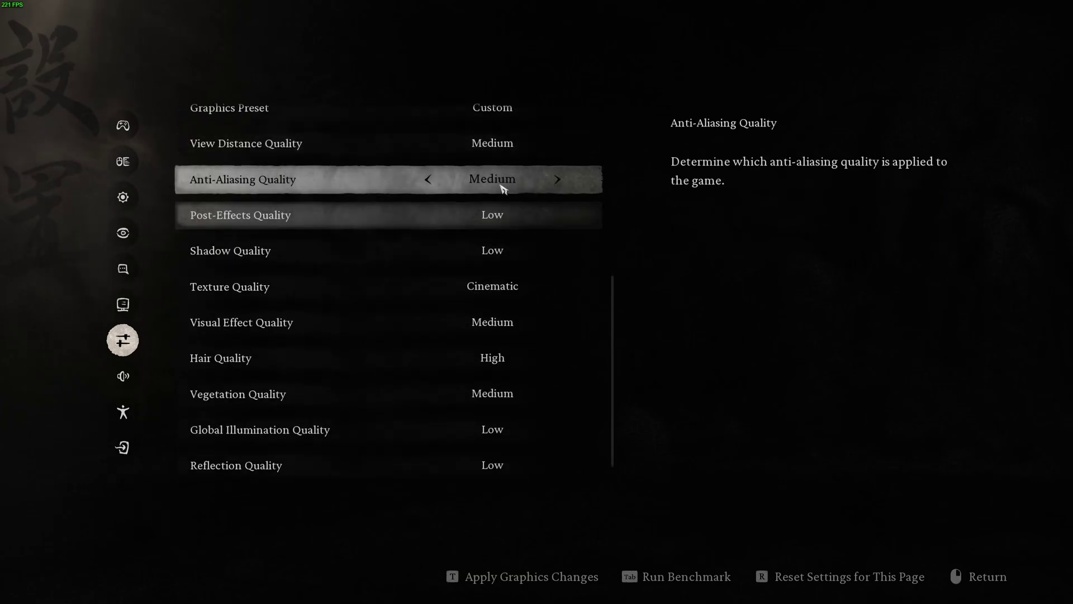
scroll(492, 190, "up", 1)
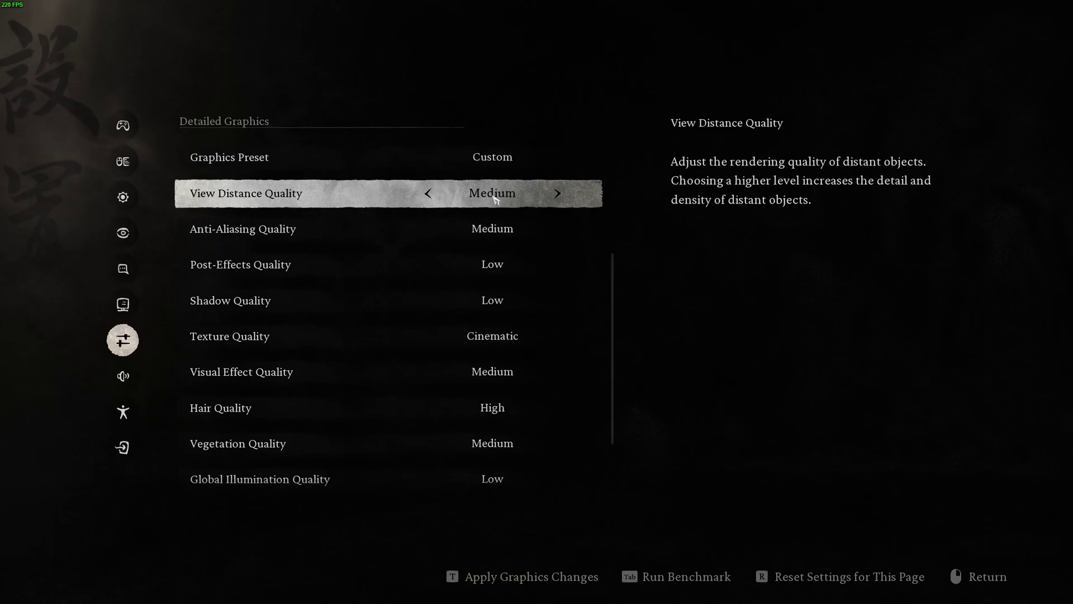
left_click(558, 197)
left_click(558, 196)
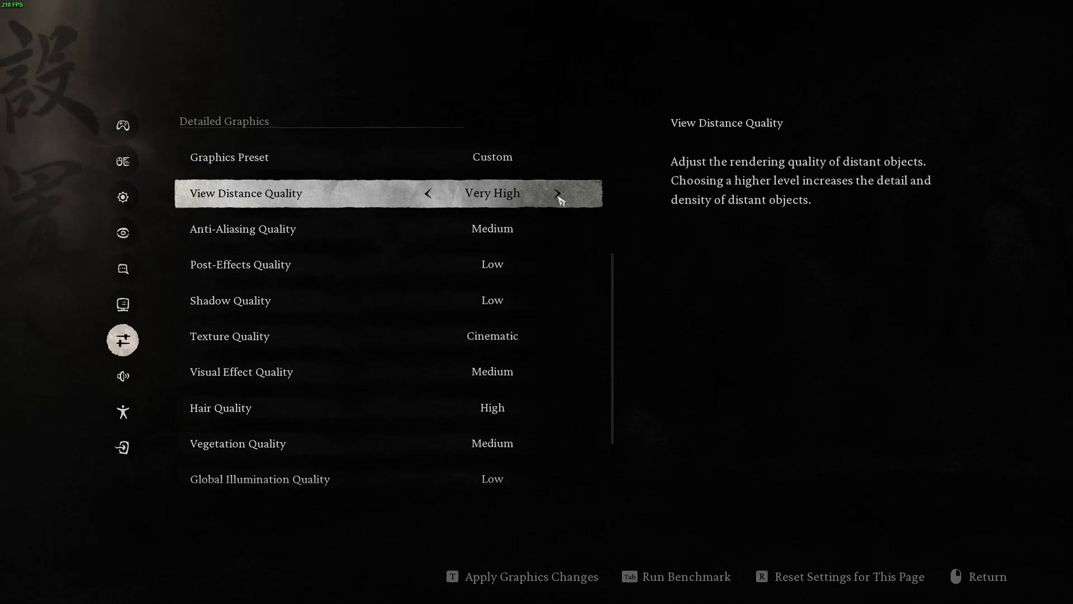
left_click(558, 196)
left_click(431, 197)
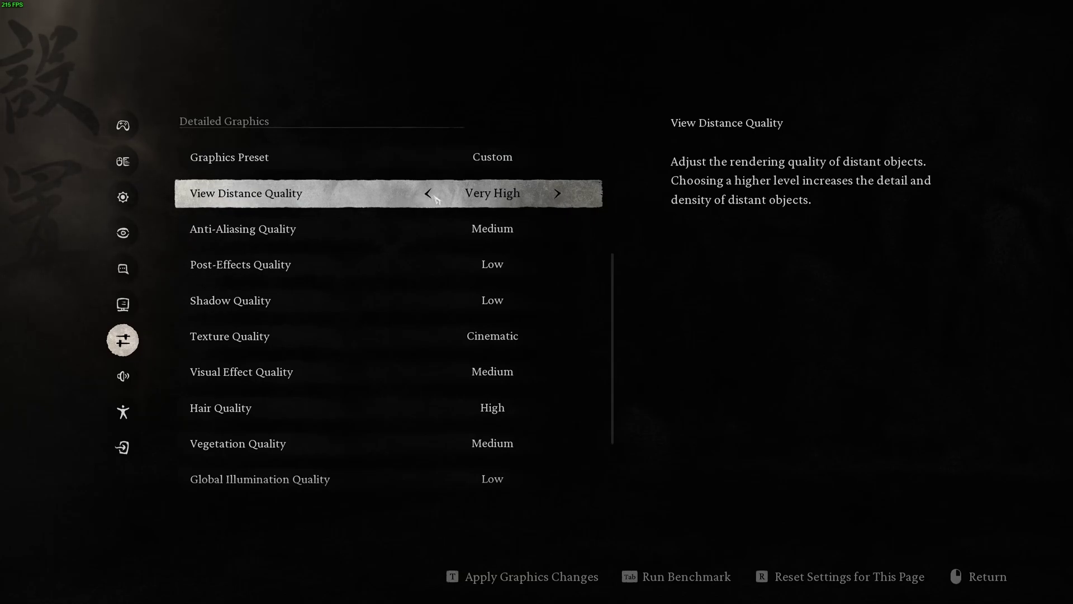
left_click(431, 196)
left_click(430, 195)
Step: Try Anti-Aliasing Quality at Low and at levels up to Very High, and return it to Medium
left_click(426, 232)
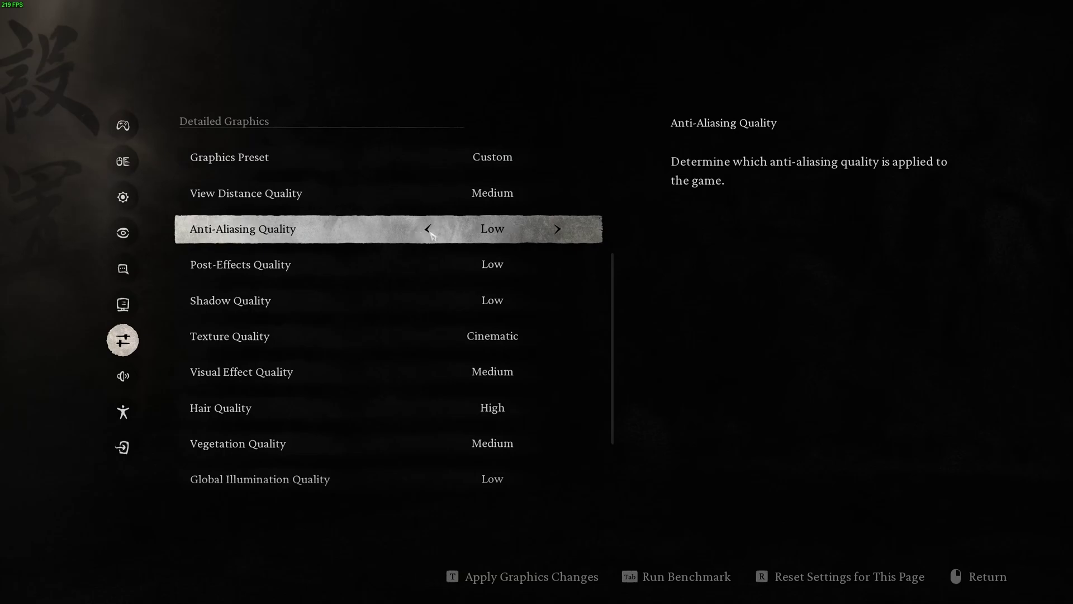
left_click(556, 235)
left_click(558, 234)
left_click(553, 234)
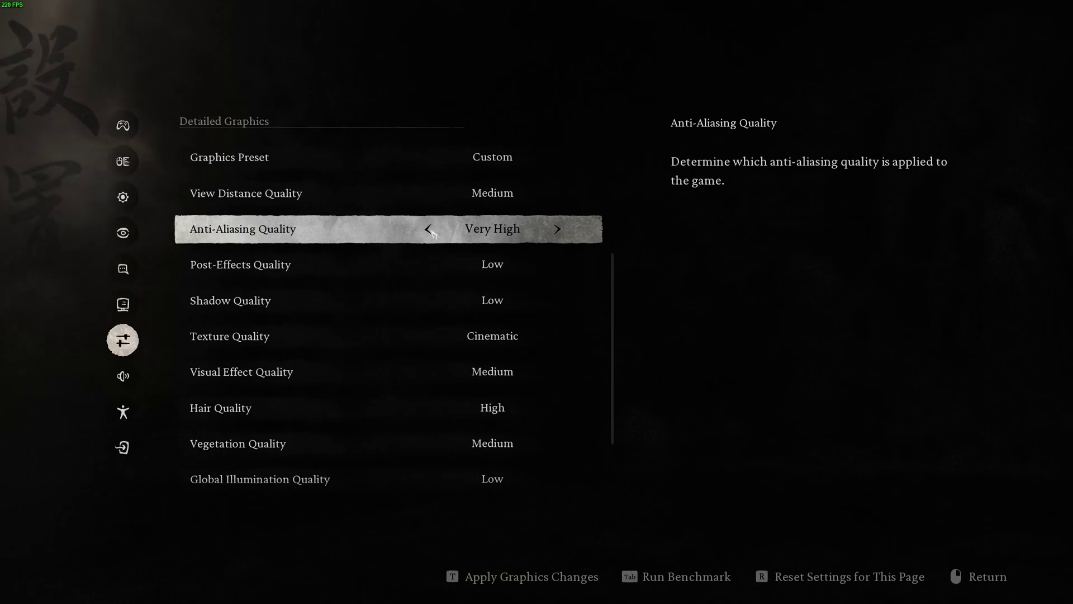
left_click(433, 233)
left_click(432, 233)
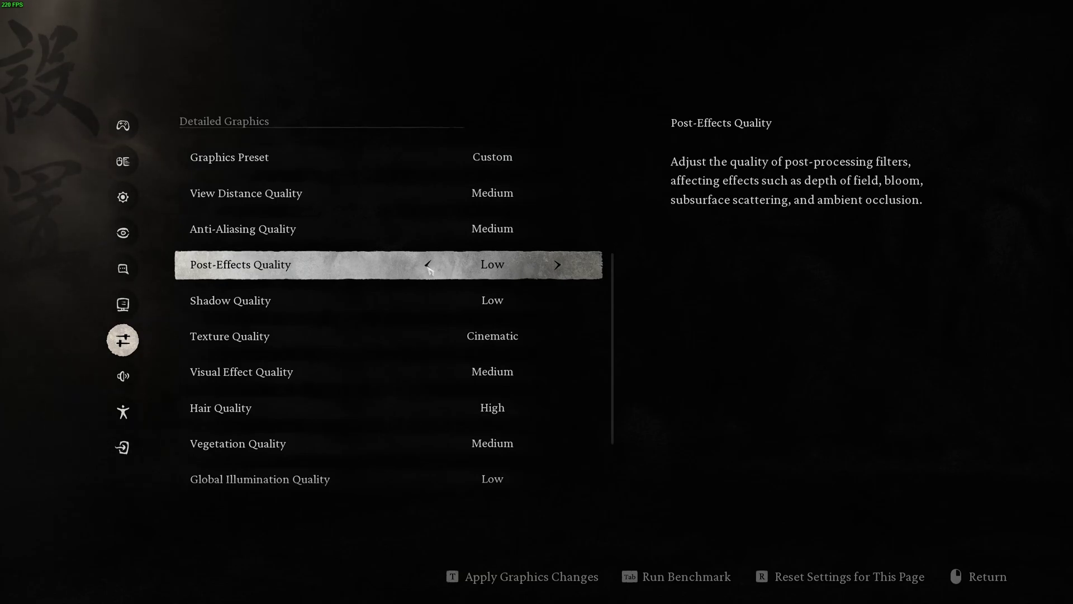
Step: Try other levels for Shadow Quality and Texture Quality, and return them to Low and Cinematic respectively
left_click(428, 302)
left_click(571, 304)
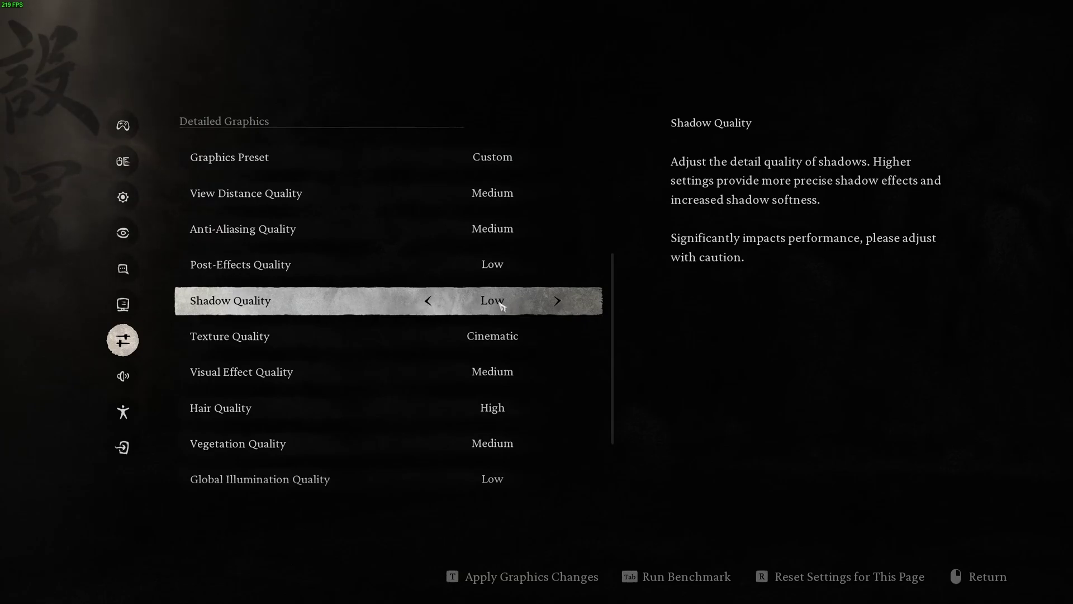
left_click(428, 337)
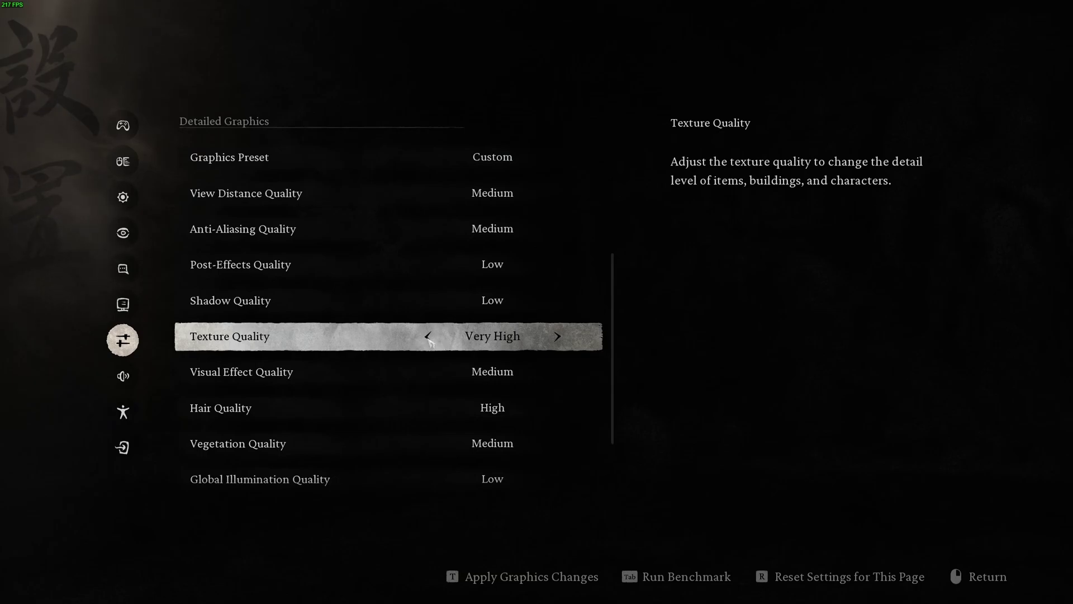
left_click(428, 338)
left_click(428, 337)
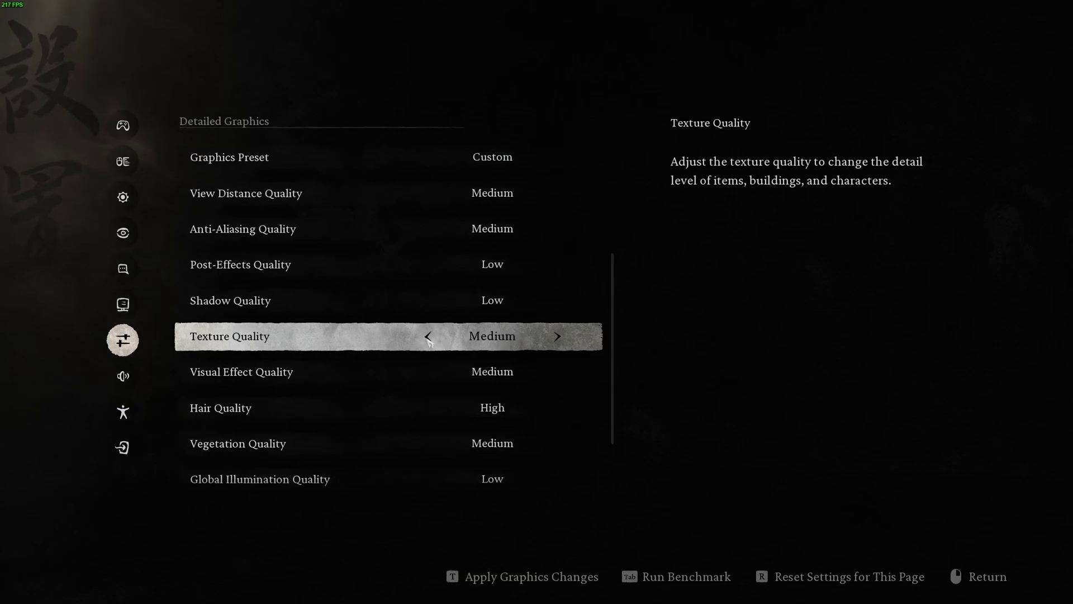
left_click(428, 338)
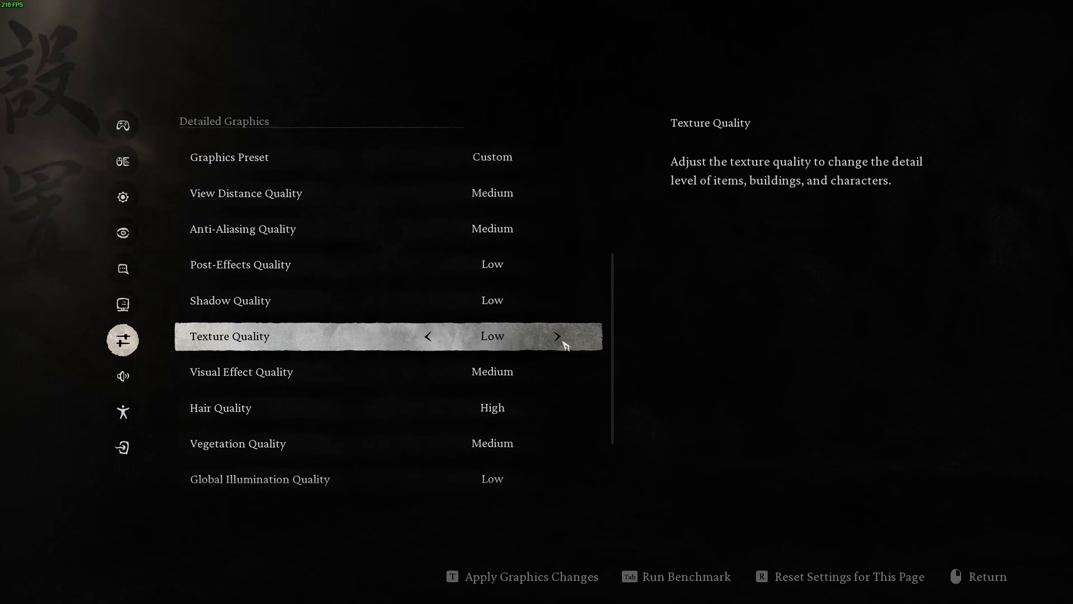
left_click(427, 337)
Step: Try Visual Effect Quality at Low, High and the higher levels, and return it to Medium
scroll(396, 340, "down", 3)
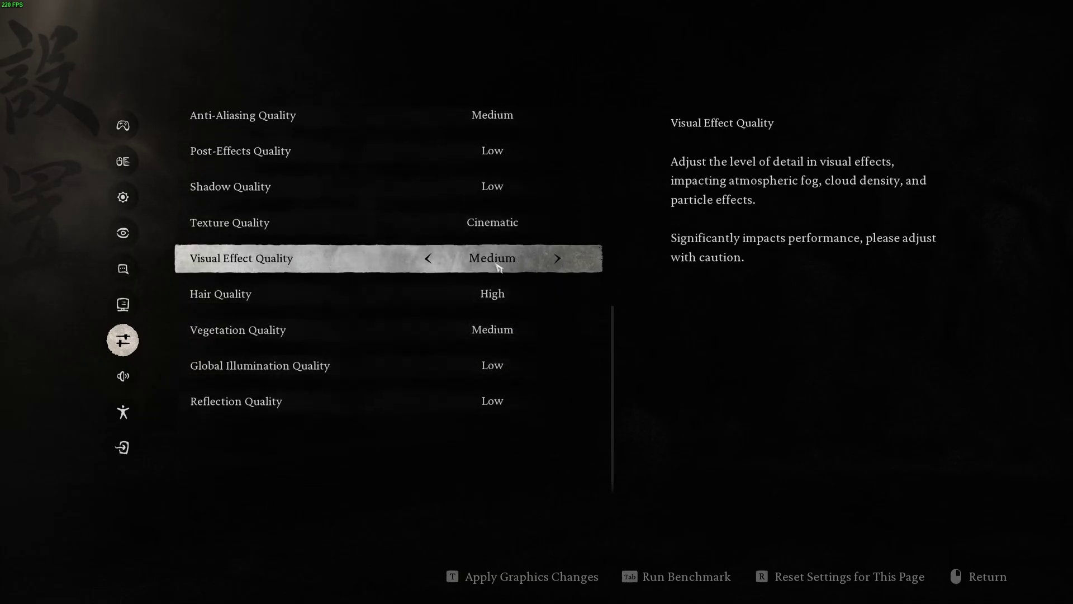
left_click(430, 260)
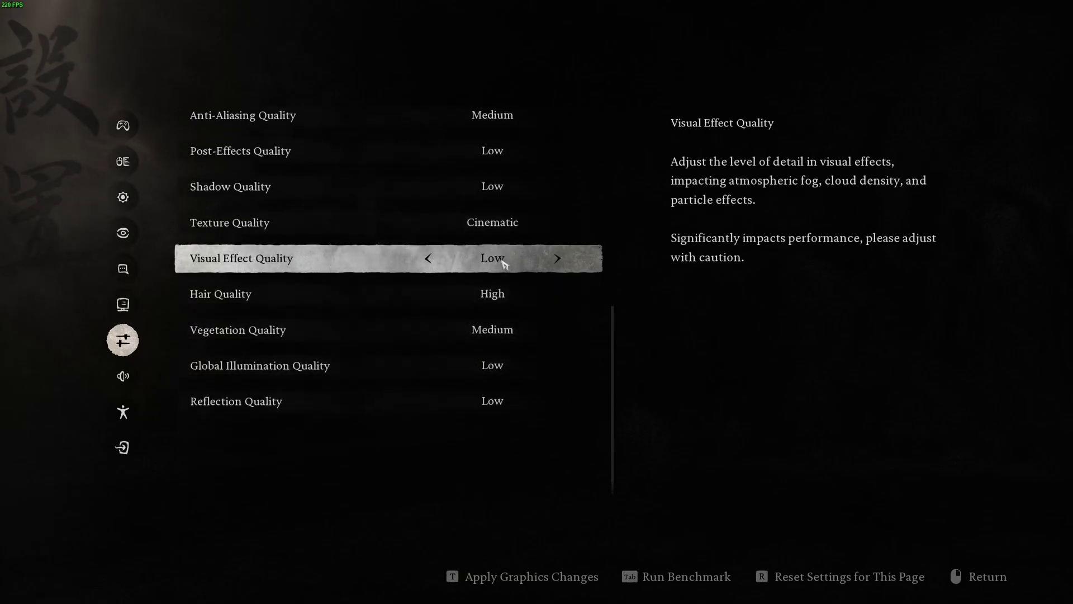
left_click(557, 260)
left_click(558, 260)
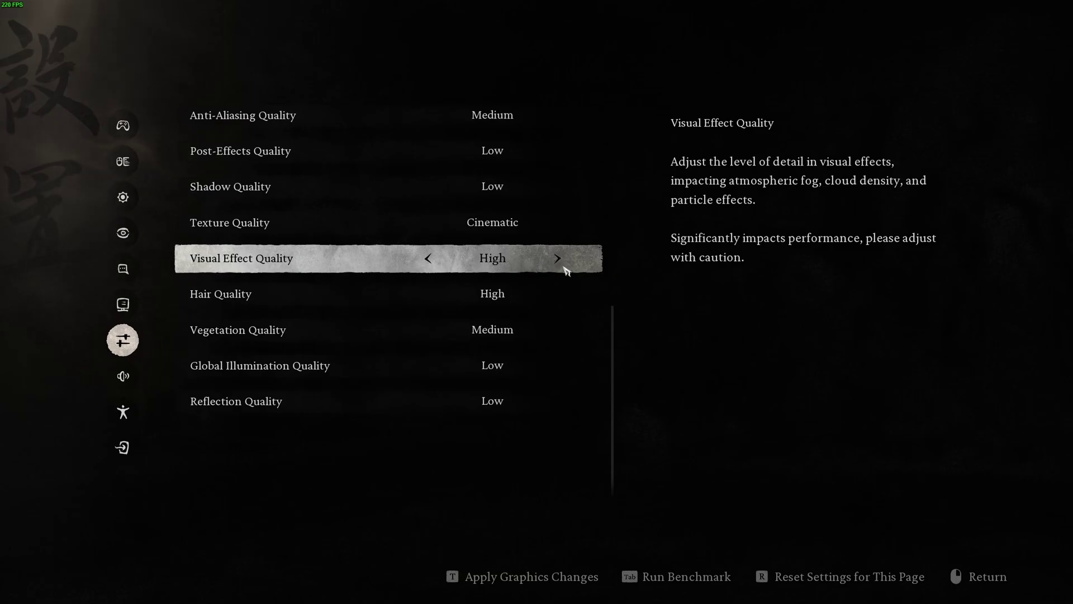
left_click(559, 262)
left_click(558, 262)
left_click(428, 261)
left_click(429, 261)
left_click(431, 261)
Step: Try Hair Quality at Medium, Very High and the level above, and return it to High
left_click(430, 299)
left_click(562, 301)
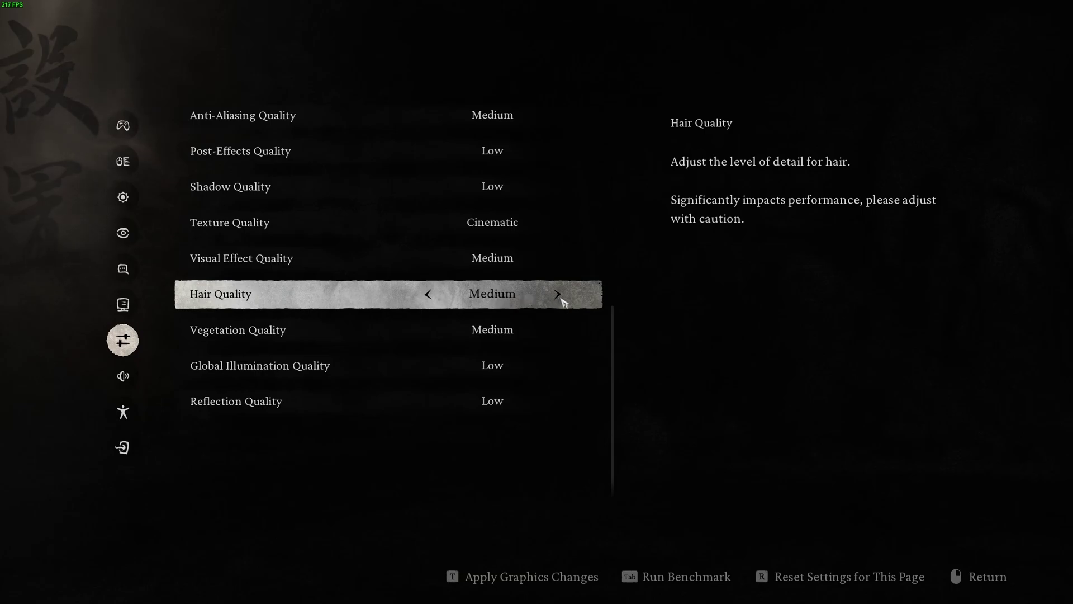
left_click(562, 301)
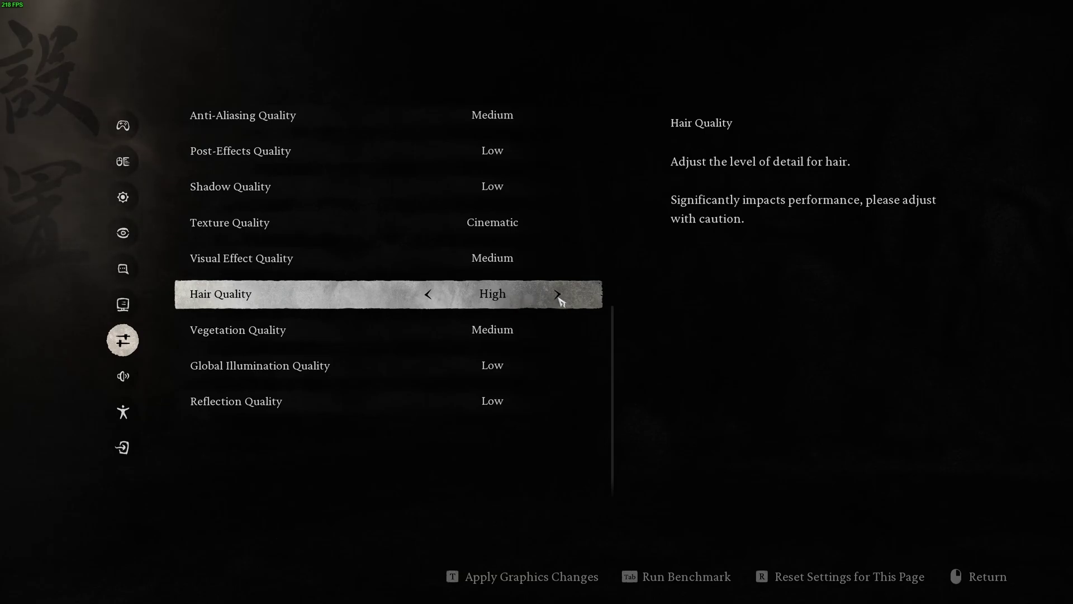
left_click(561, 301)
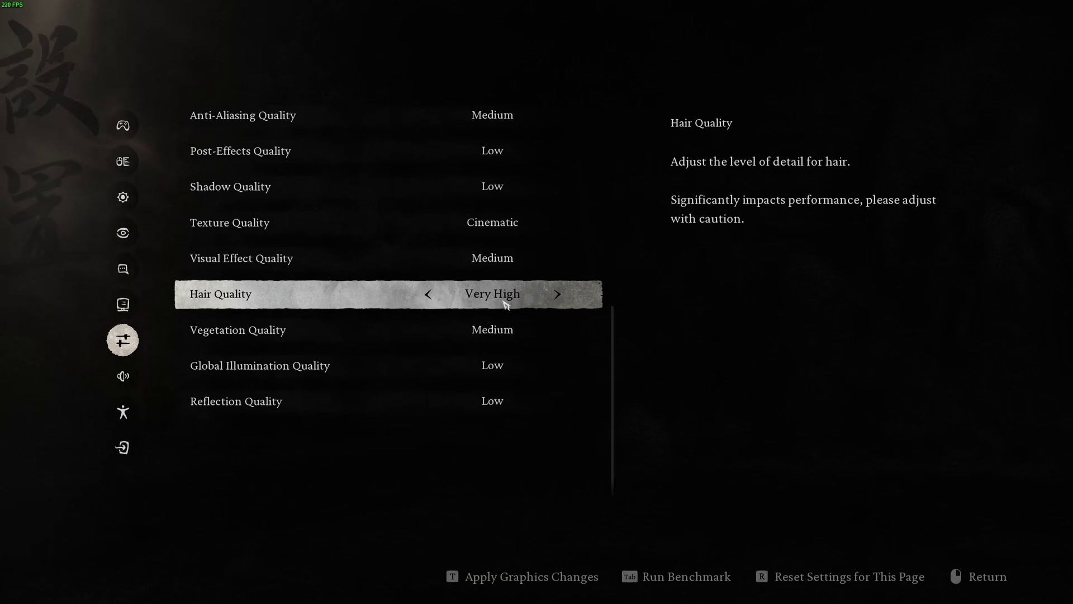
left_click(561, 301)
left_click(429, 299)
left_click(429, 300)
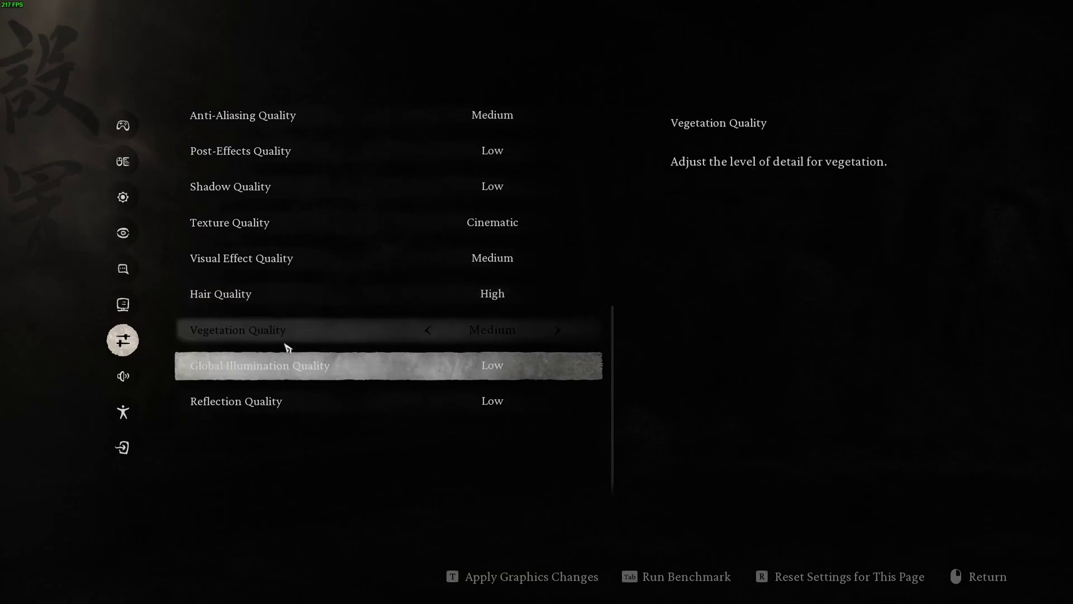
Step: Try Vegetation Quality at Low, Very High and the other levels, and return it to Medium
left_click(428, 331)
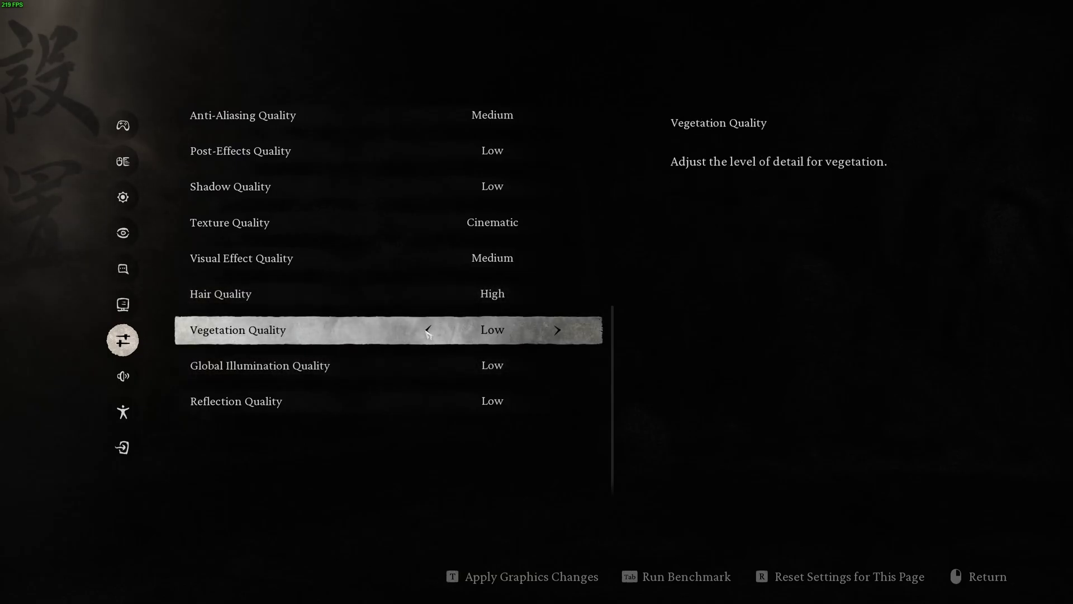
left_click(558, 331)
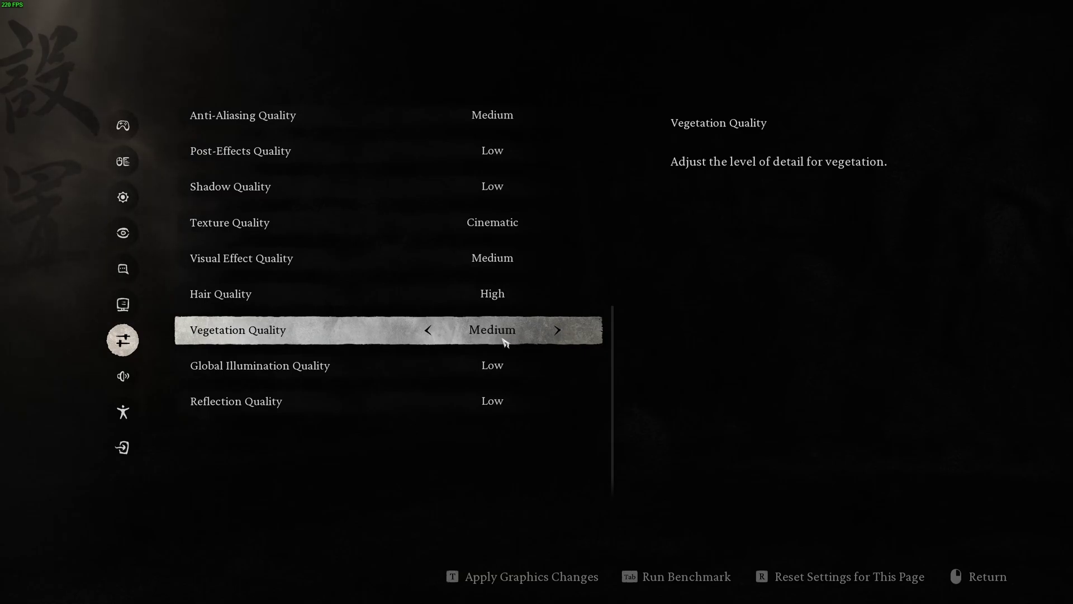
scroll(510, 259, "up", 5)
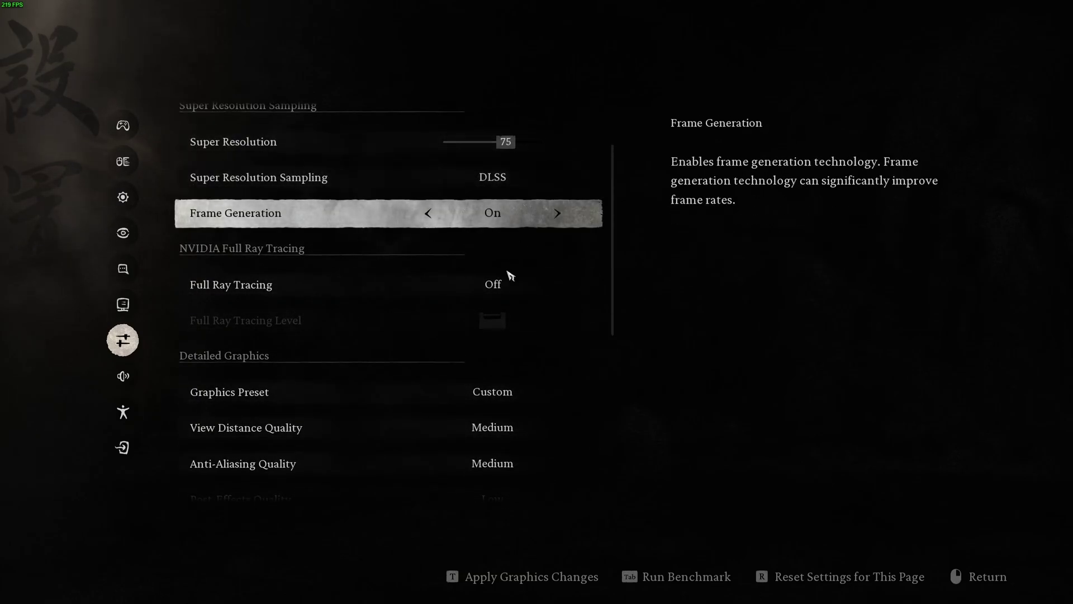
scroll(508, 271, "down", 5)
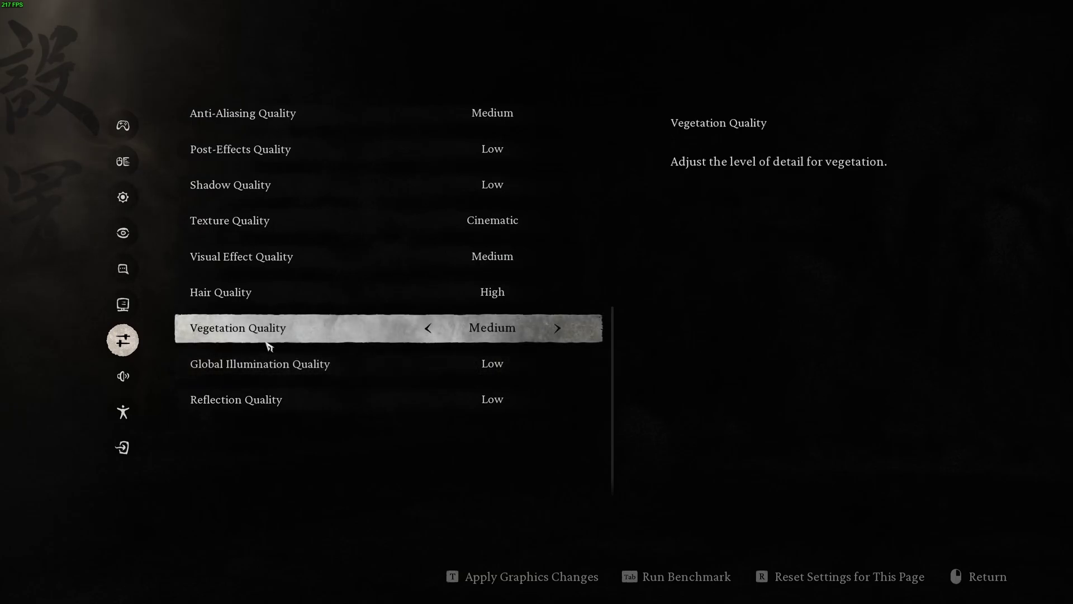
left_click(558, 330)
left_click(429, 330)
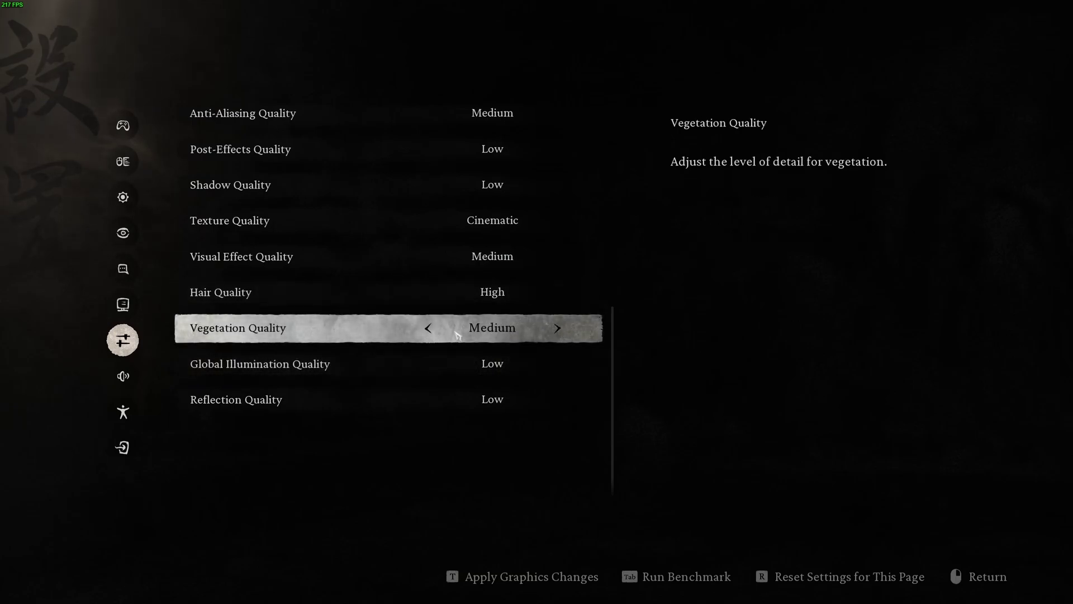
left_click(557, 331)
left_click(561, 333)
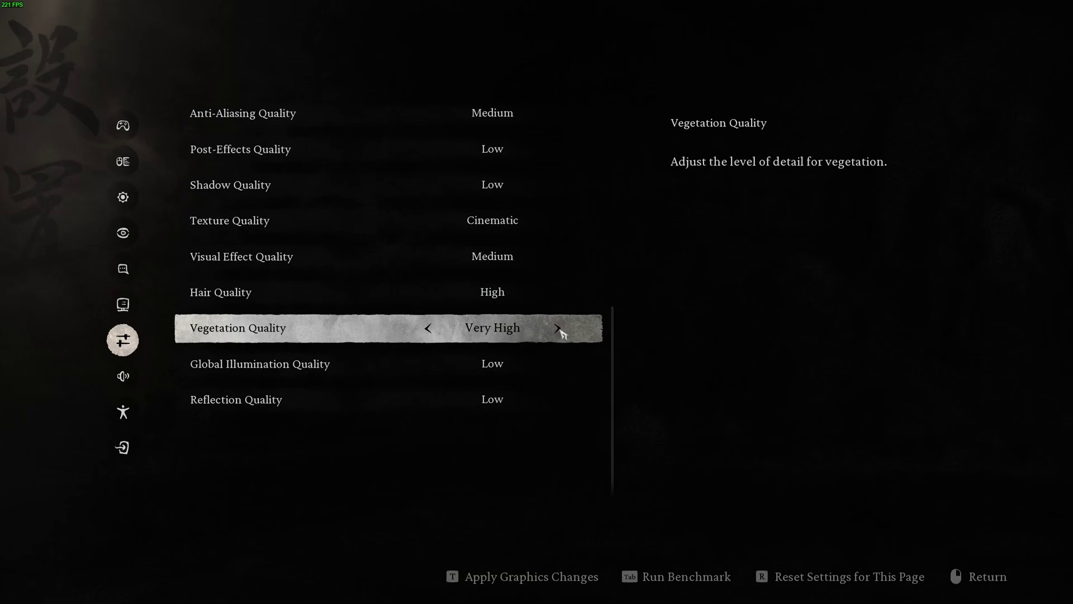
left_click(561, 333)
left_click(429, 334)
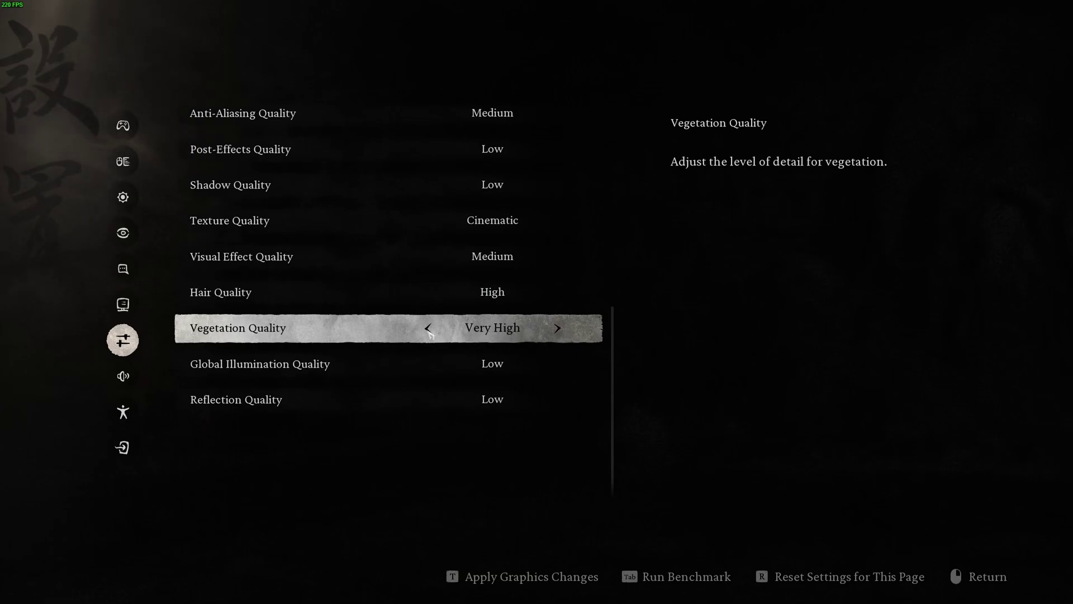
left_click(429, 333)
left_click(430, 334)
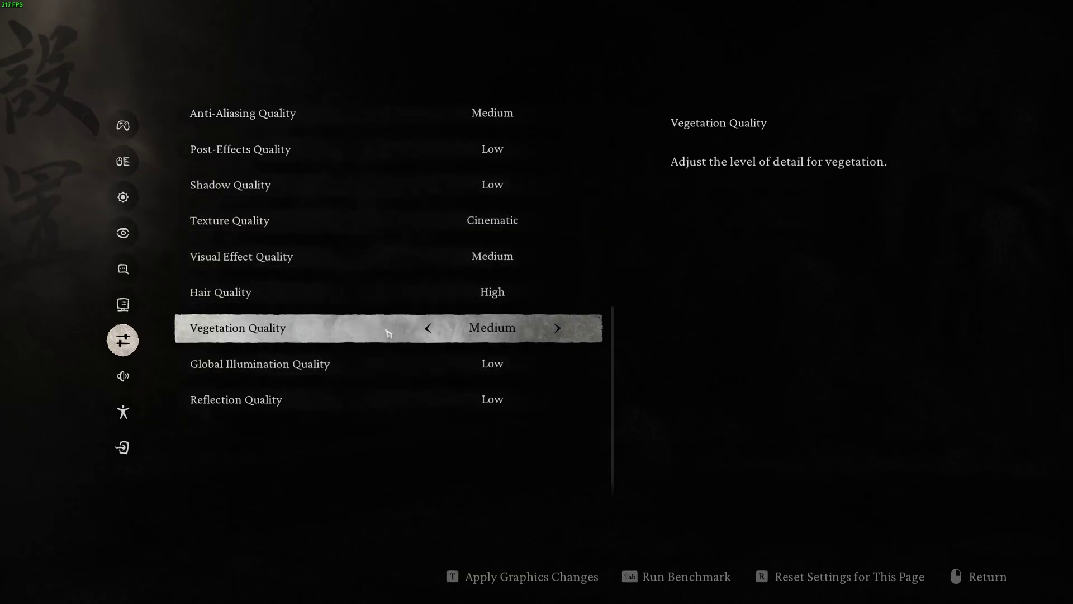
Step: Try Global Illumination Quality at Cinematic and return it to Low
left_click(557, 364)
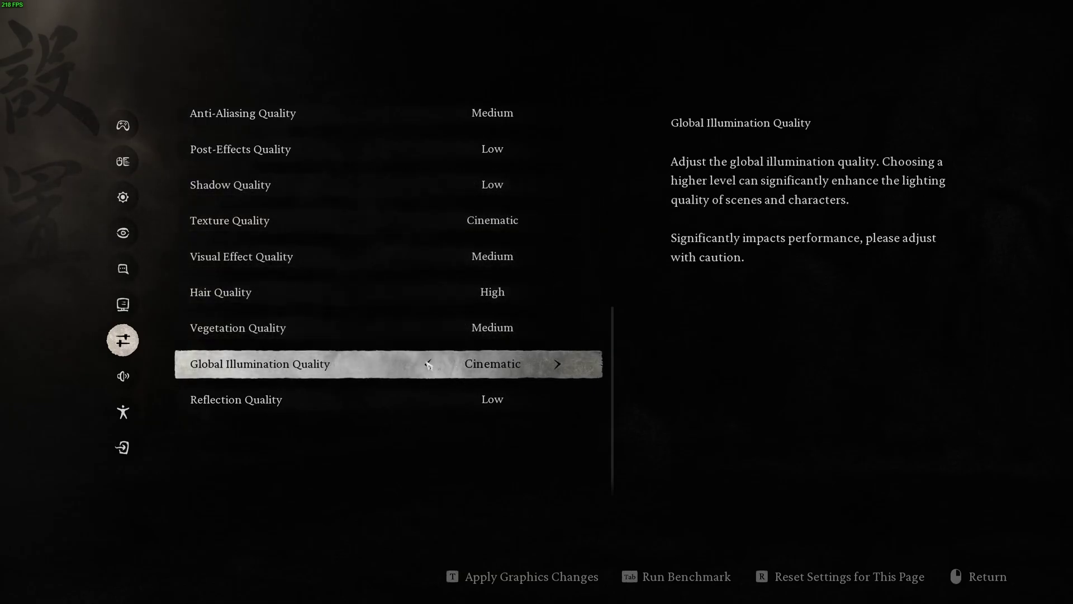
left_click(559, 367)
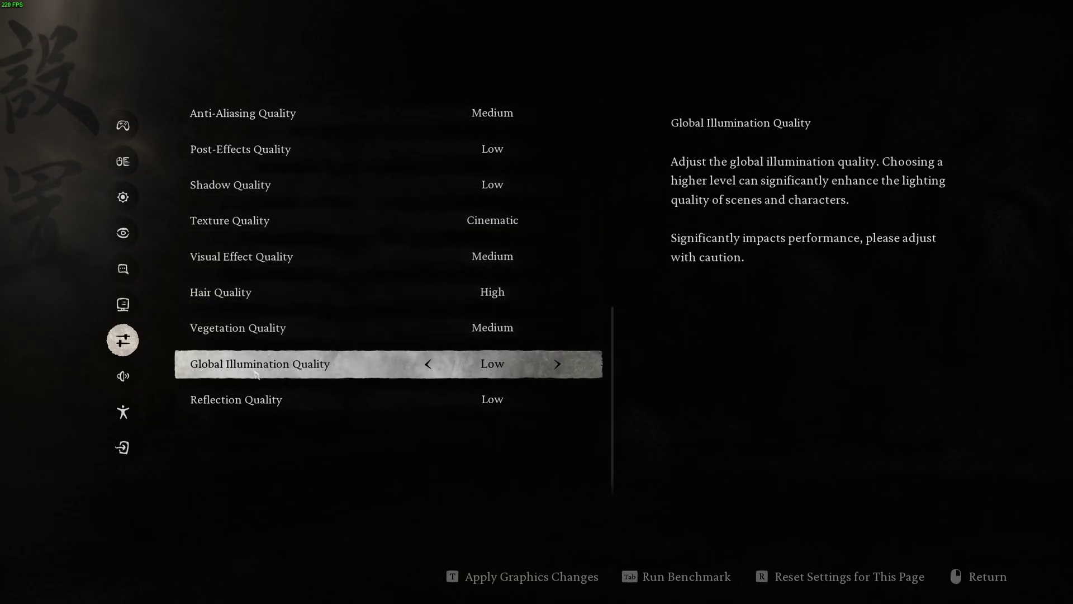